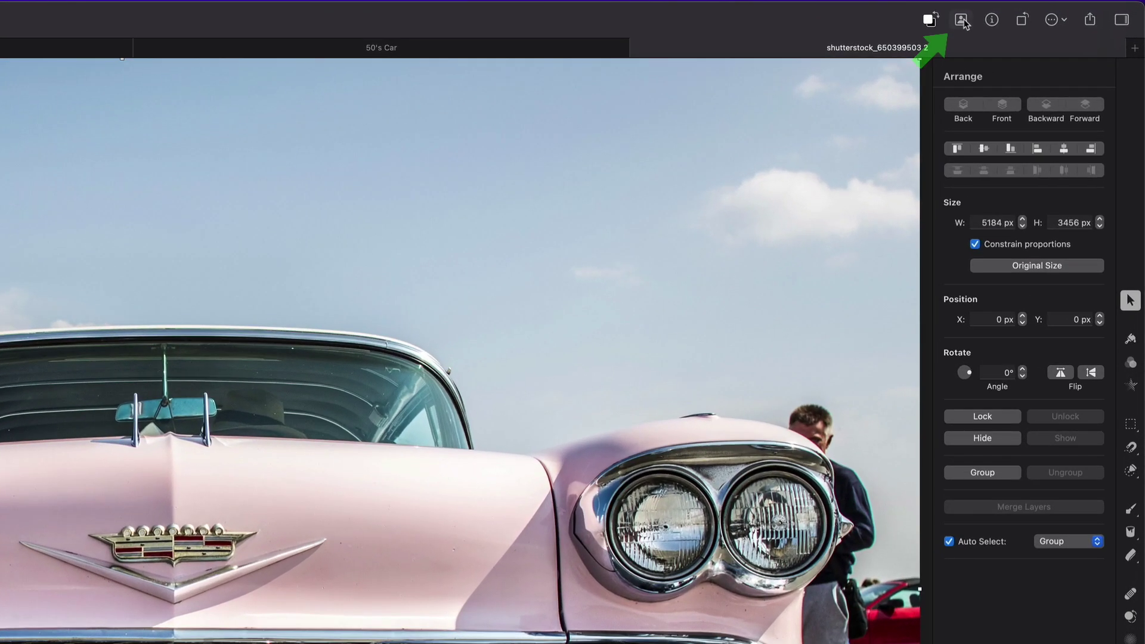
Step: Run Remove Background on the pink Cadillac photo to strip the sky and lot
{"action": "left_click", "coordinate": [1043, 21]}
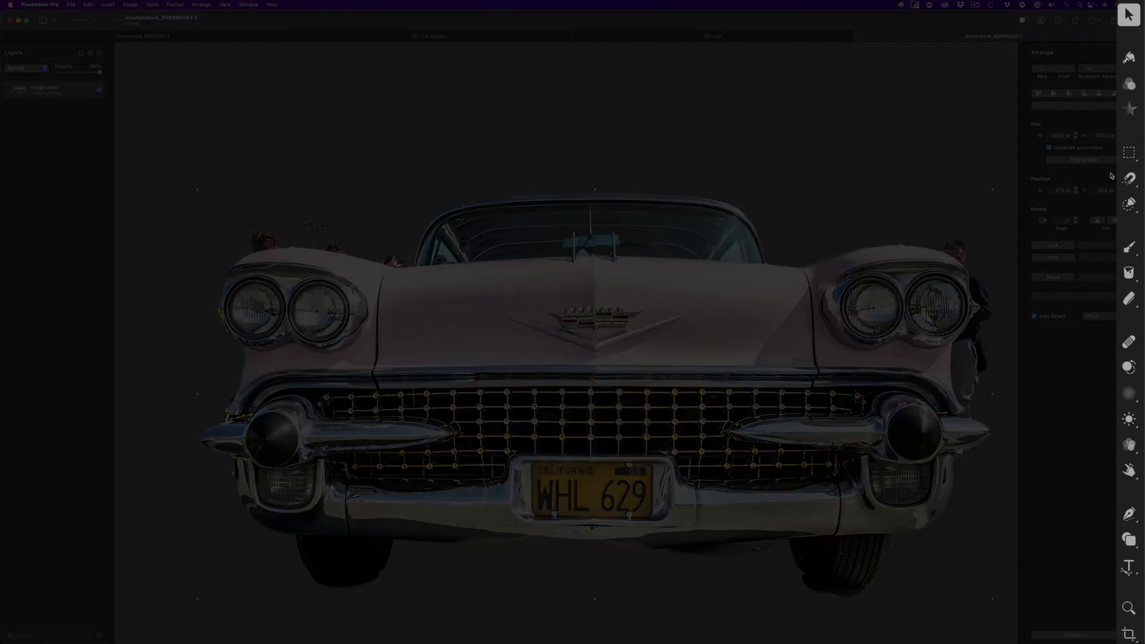
Step: Switch to the Quick Selection tool to clean up the Cadillac cut-out
{"action": "left_click", "coordinate": [1131, 206]}
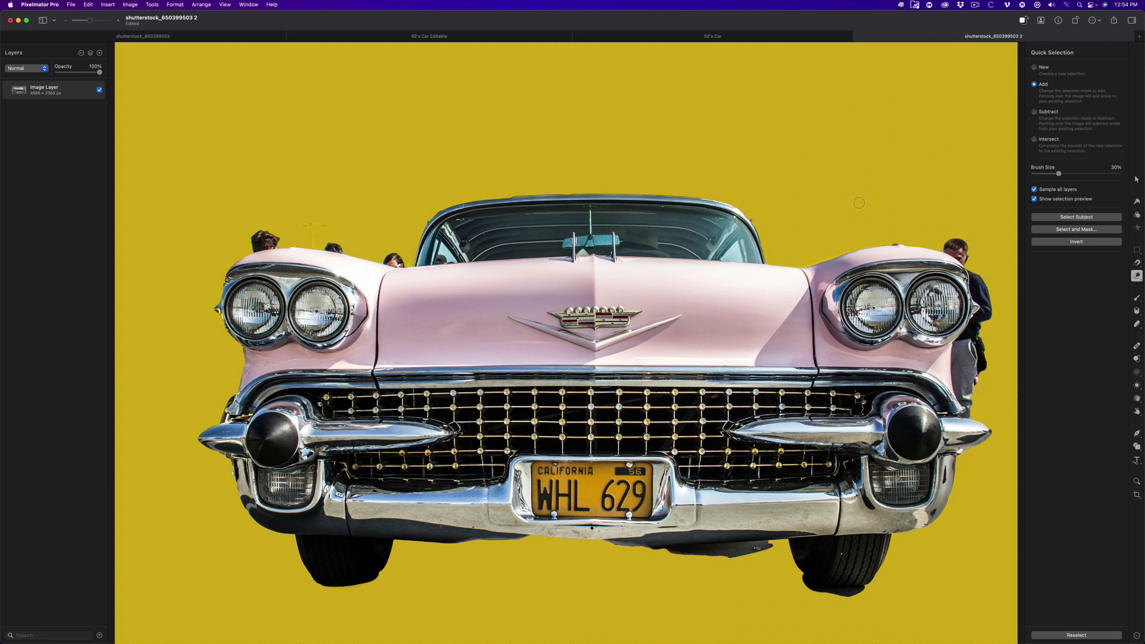
Step: Invert the selection, delete the stray people at the car's edges, and deselect
{"action": "left_click", "coordinate": [859, 203]}
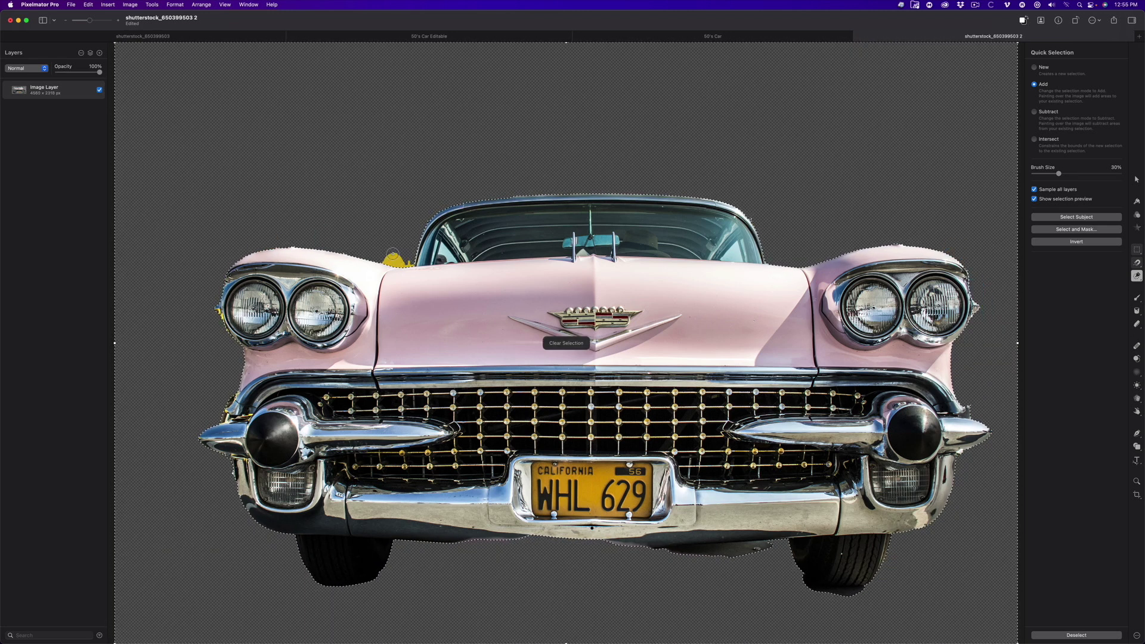
{"action": "key", "text": "super+d"}
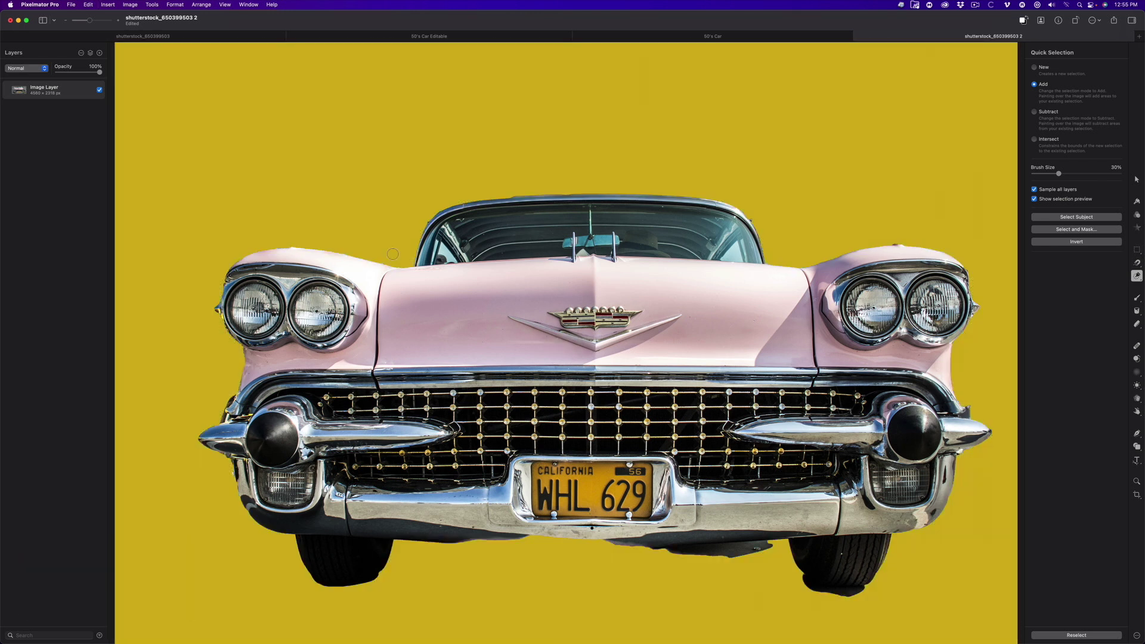
{"action": "key", "text": "e"}
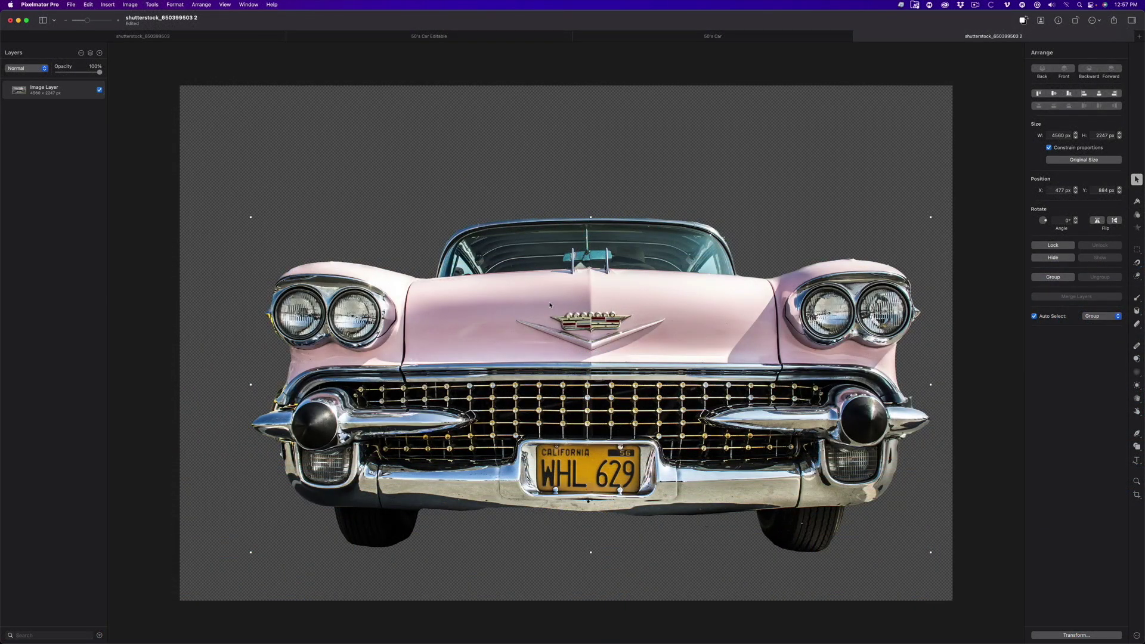
Step: Copy the cut-out car and paste it into a new 1080 HDTV (1920×1080) document
{"action": "key", "text": "super+c"}
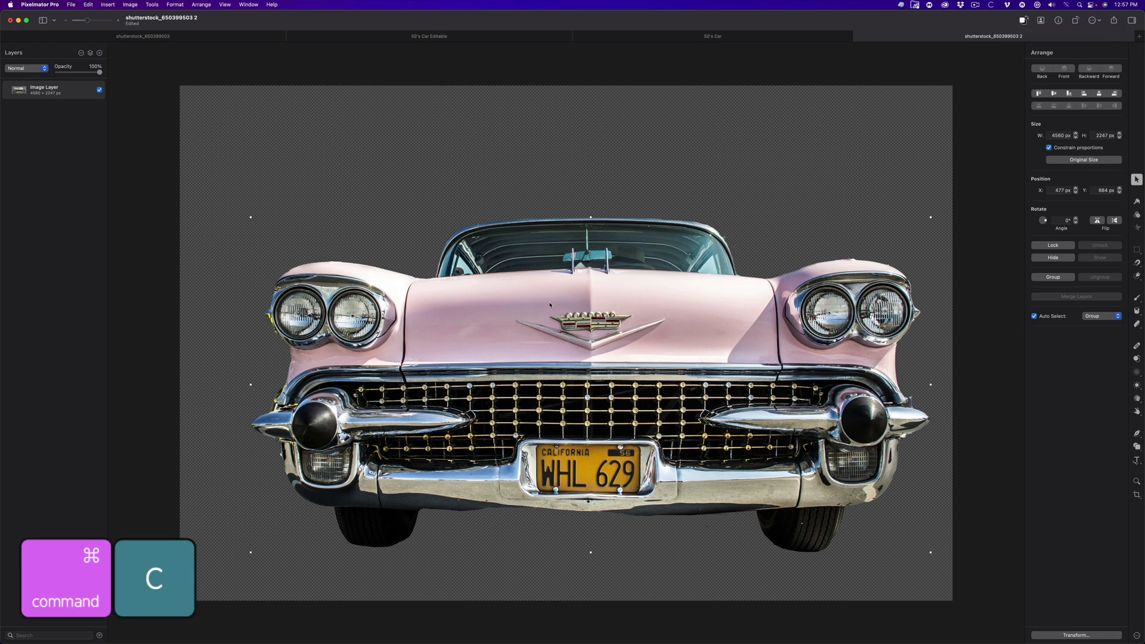
{"action": "key", "text": "super+n"}
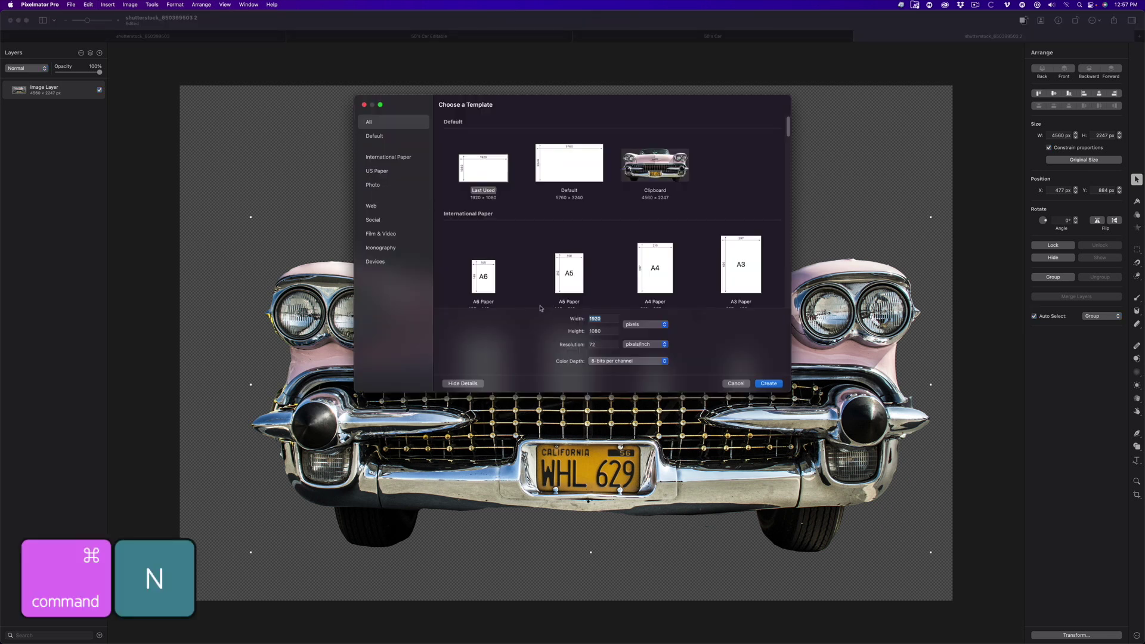
{"action": "left_click", "coordinate": [387, 233]}
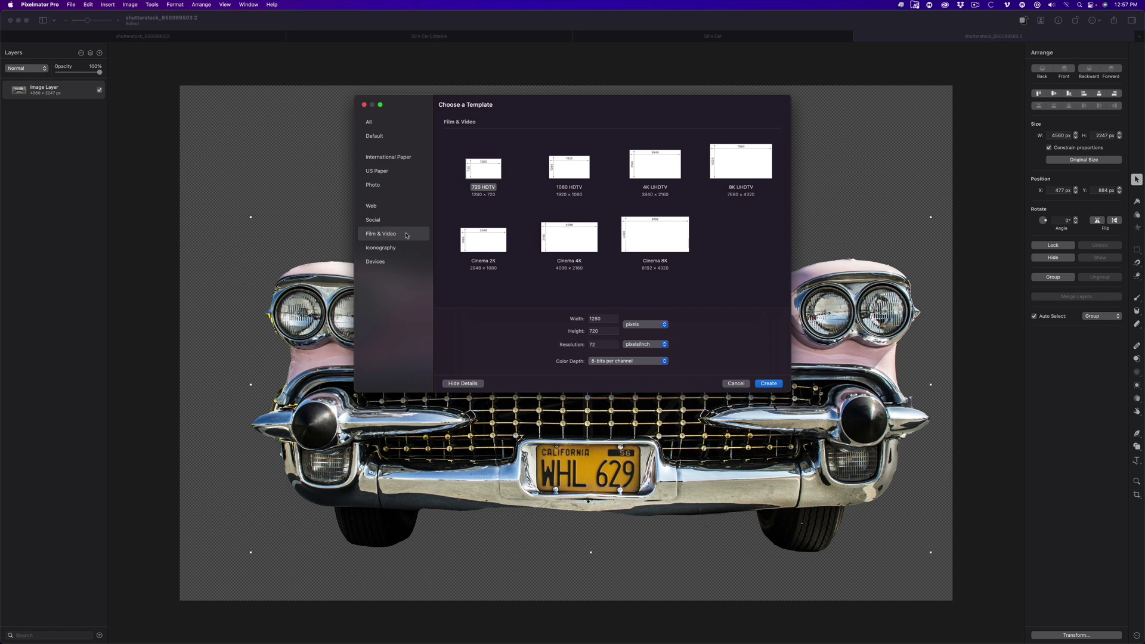
{"action": "left_click", "coordinate": [575, 176]}
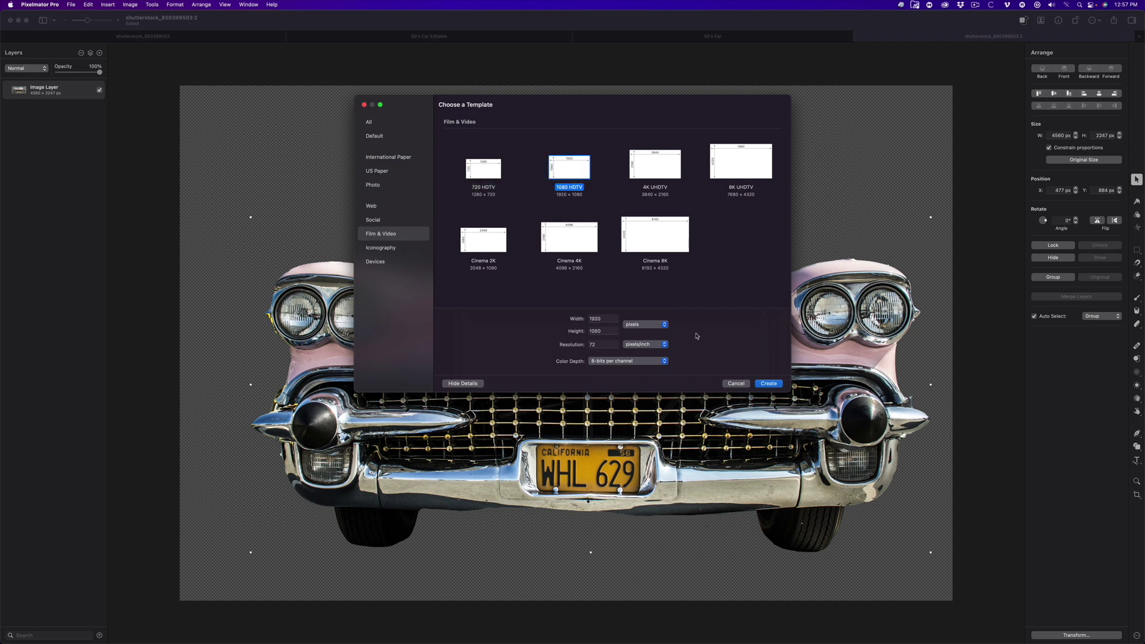
{"action": "left_click", "coordinate": [769, 384]}
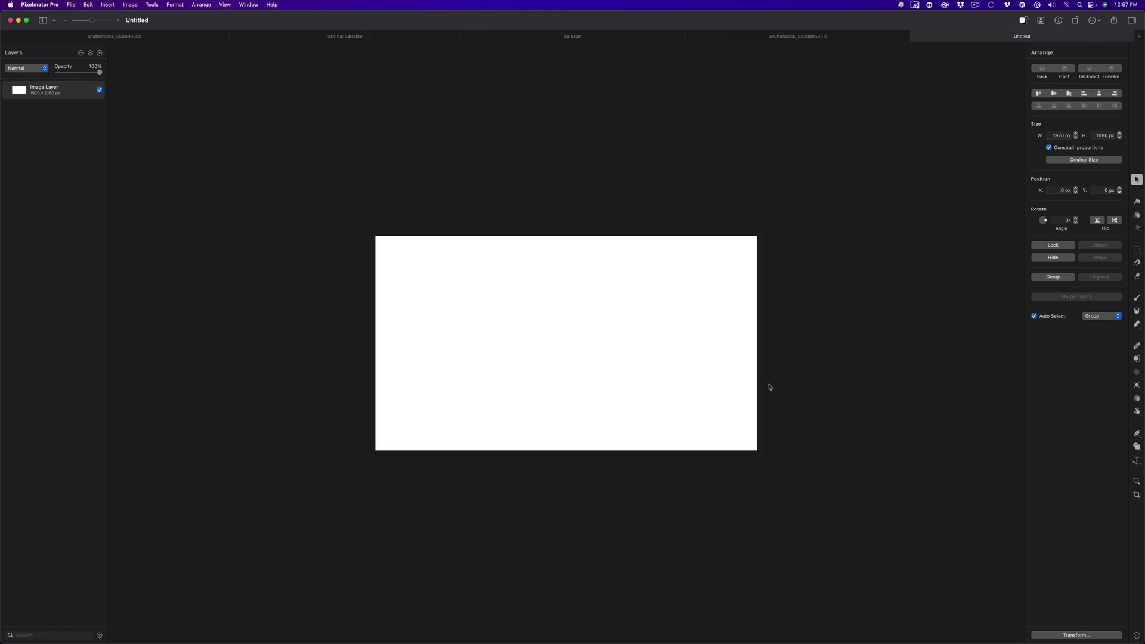
{"action": "key", "text": "super+v"}
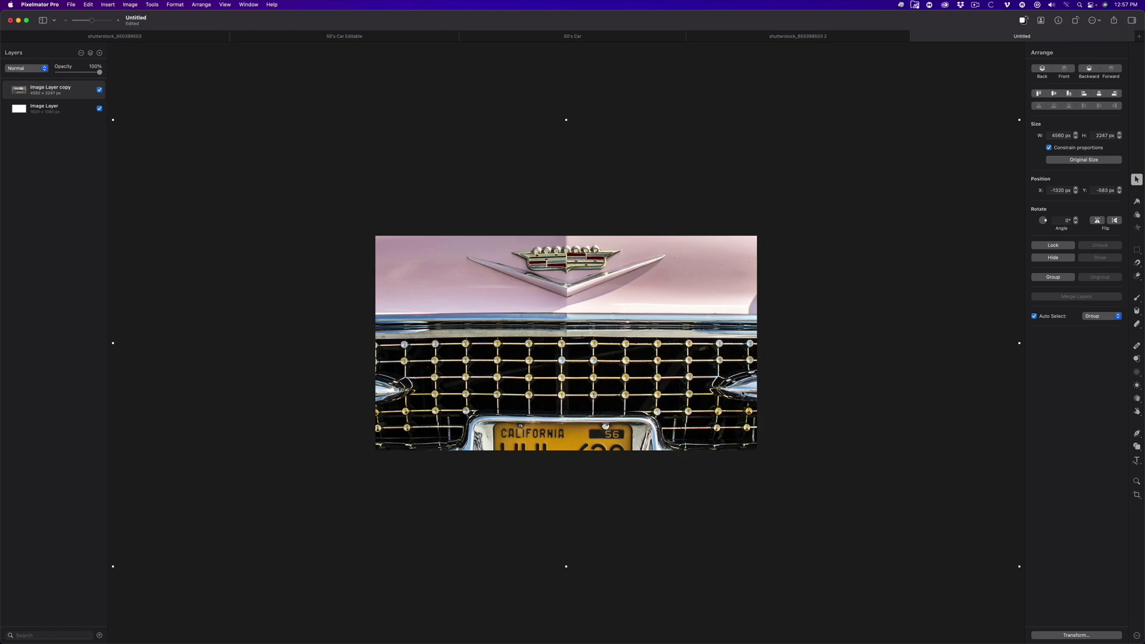
Step: Scale the pasted car from its centre to about 1074×529 px and hide the white background layer
{"action": "key", "text": "alt+shift"}
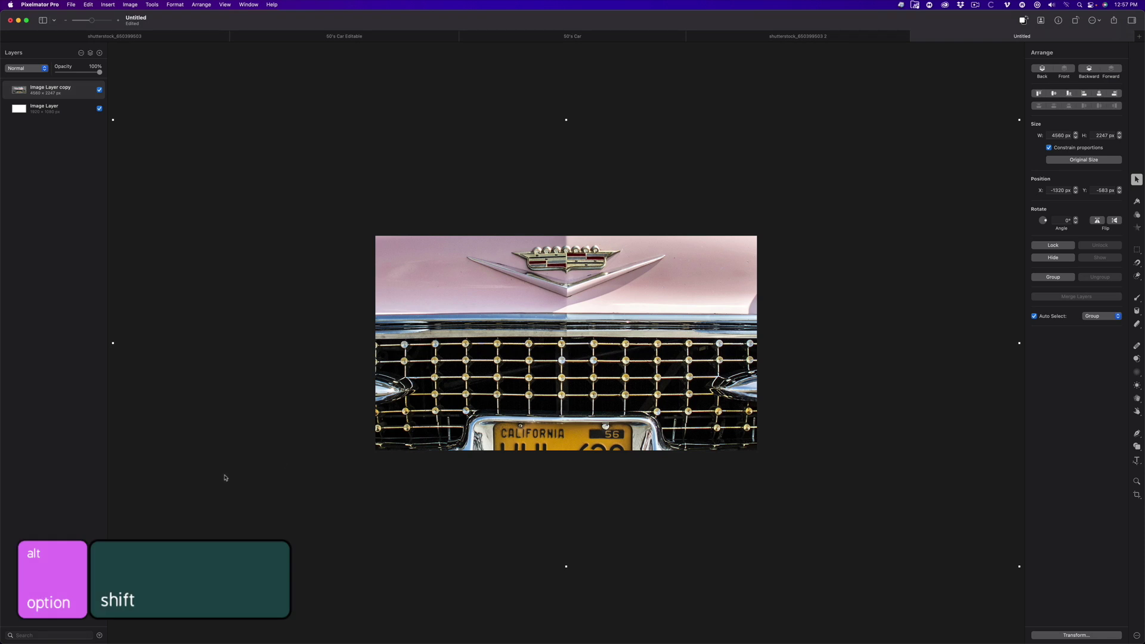
{"action": "left_click_drag", "start_coordinate": [113, 567], "coordinate": [431, 397]}
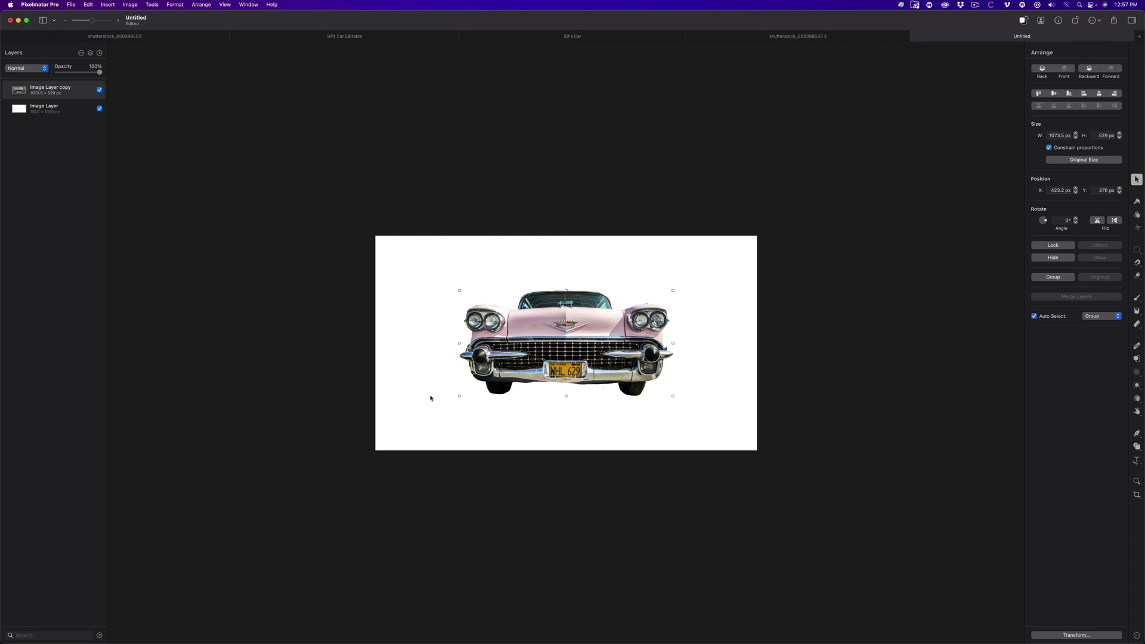
{"action": "left_click", "coordinate": [99, 108]}
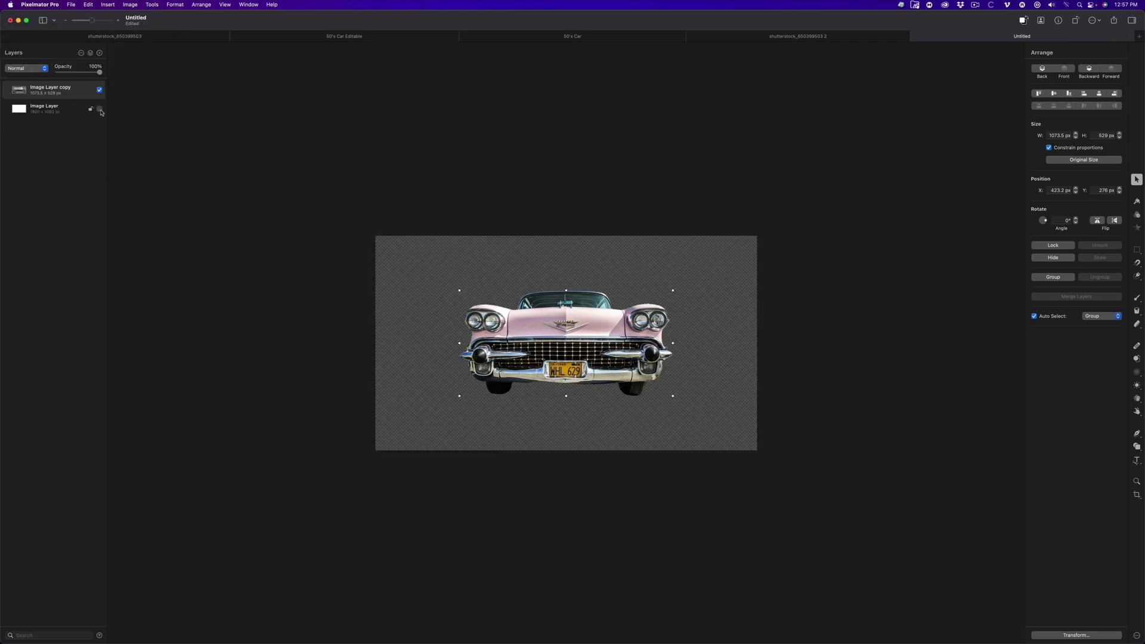
{"action": "key", "text": "super+plus"}
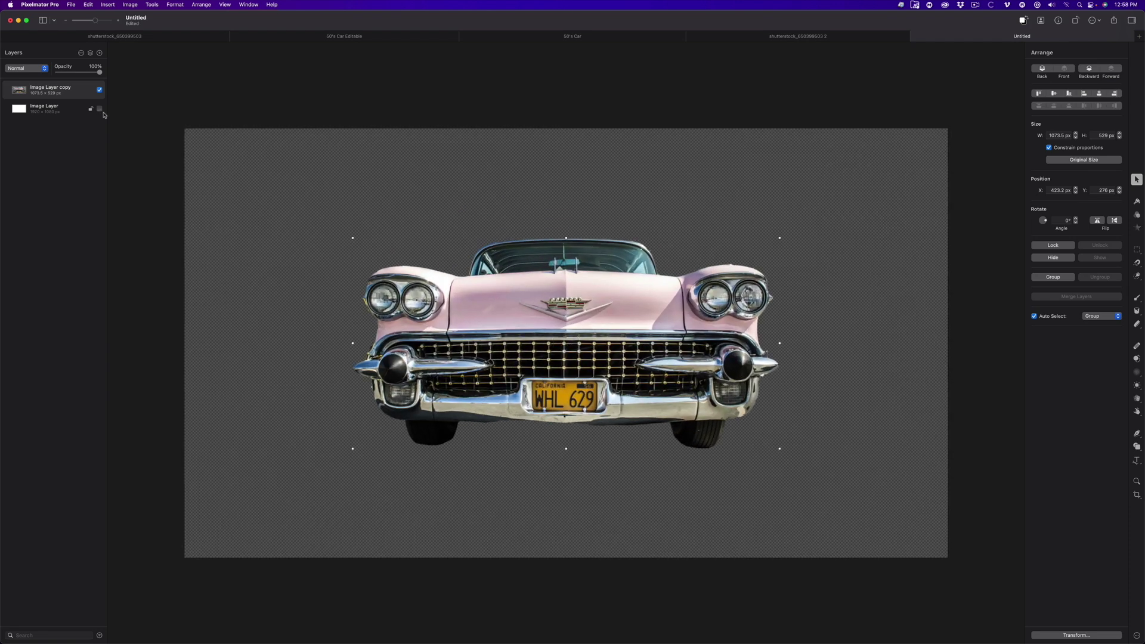
Step: Apply ML Enhance to the car's colours, raise Vibrance to 53%, and compare with the original
{"action": "key", "text": "a"}
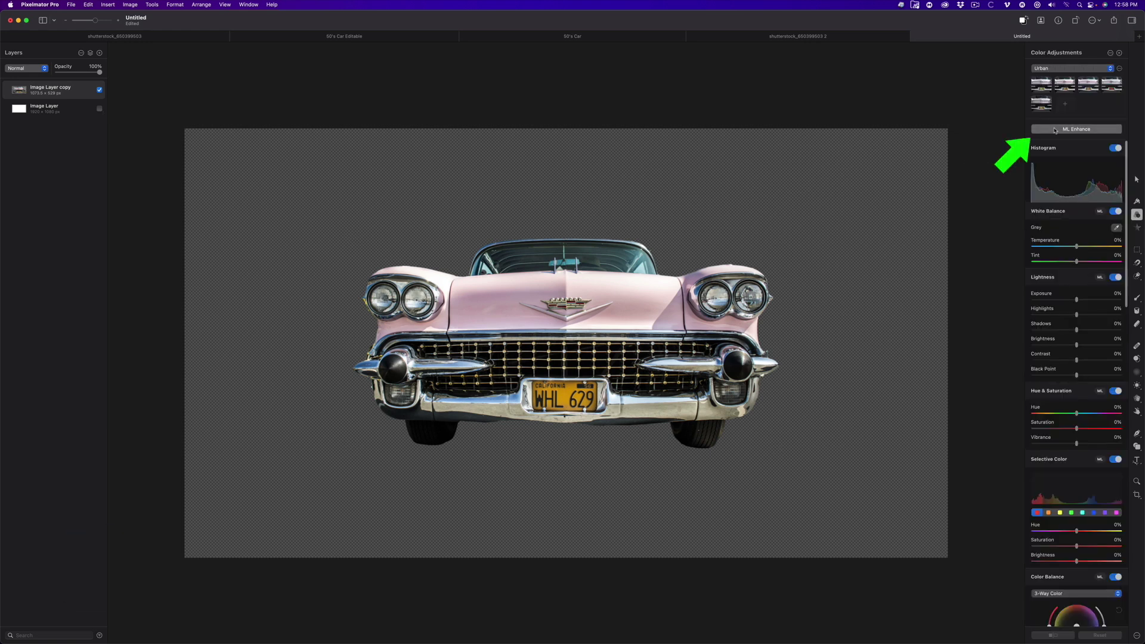
{"action": "left_click", "coordinate": [1055, 130]}
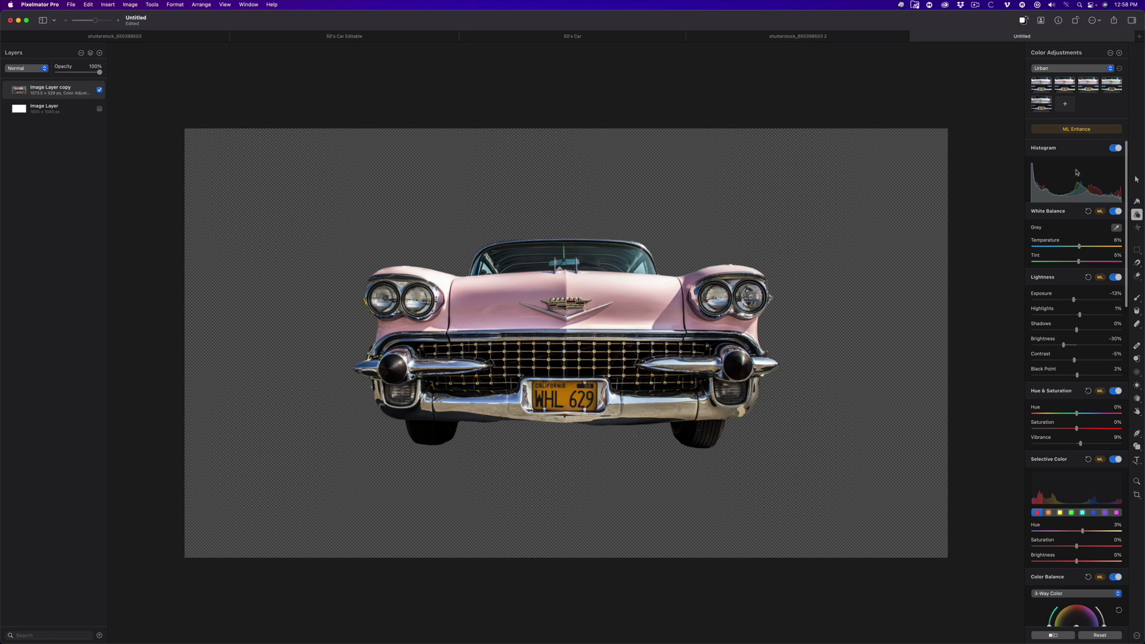
{"action": "scroll", "coordinate": [1073, 197], "scroll_direction": "down", "scroll_amount": 1}
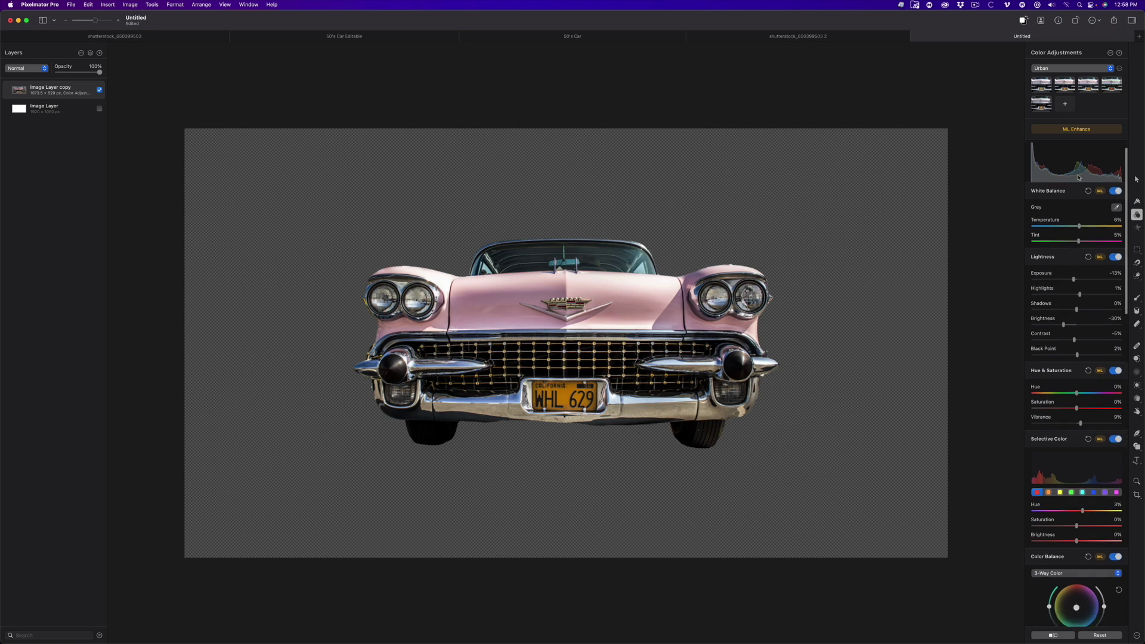
{"action": "scroll", "coordinate": [1056, 251], "scroll_direction": "up", "scroll_amount": 1}
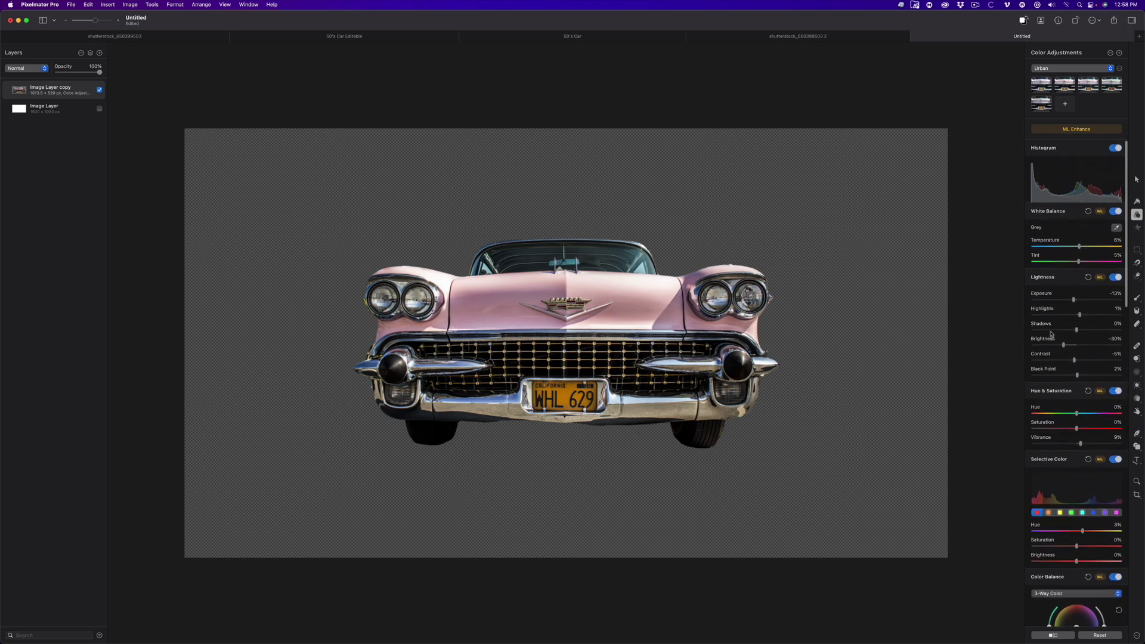
{"action": "left_click_drag", "start_coordinate": [1081, 445], "coordinate": [1102, 448]}
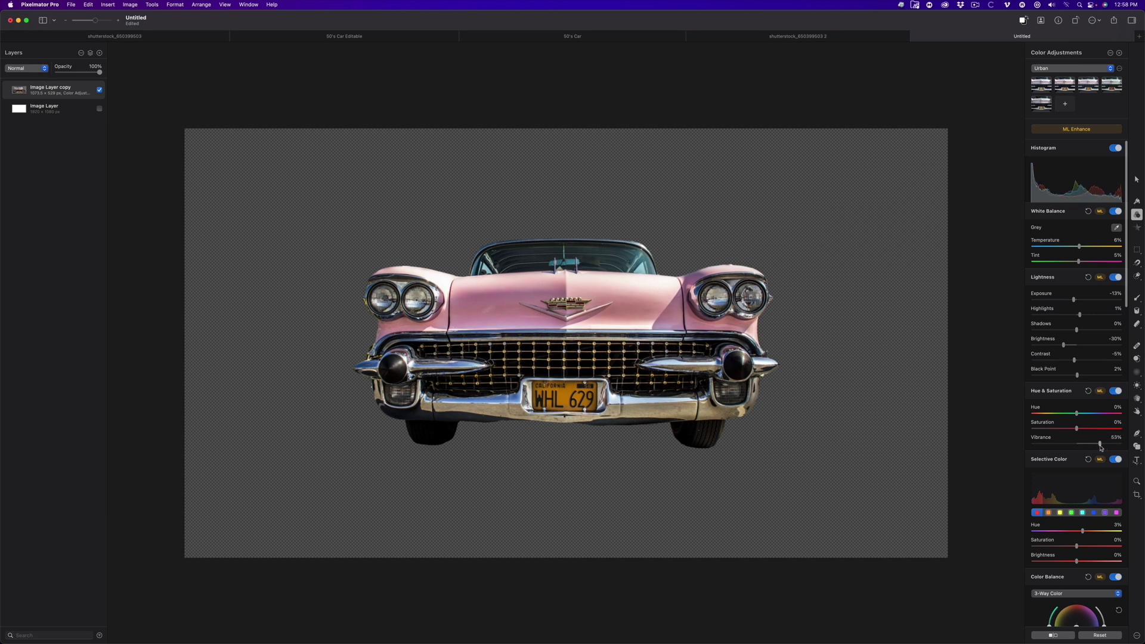
{"action": "left_click", "coordinate": [1054, 635]}
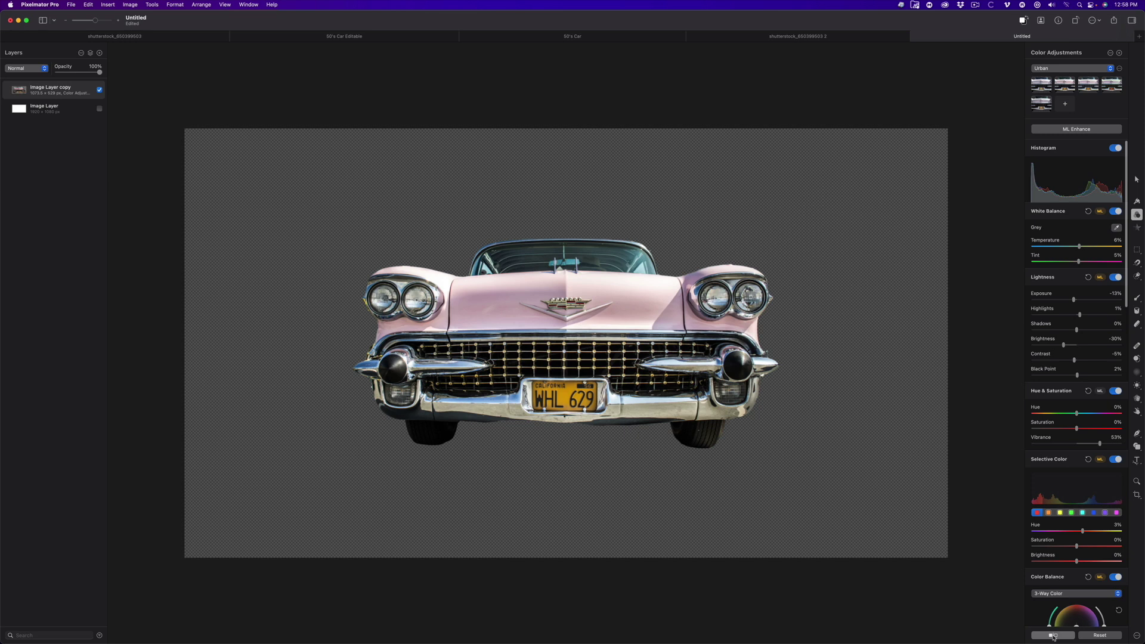
{"action": "left_click", "coordinate": [1055, 636]}
{"action": "left_click", "coordinate": [1054, 636]}
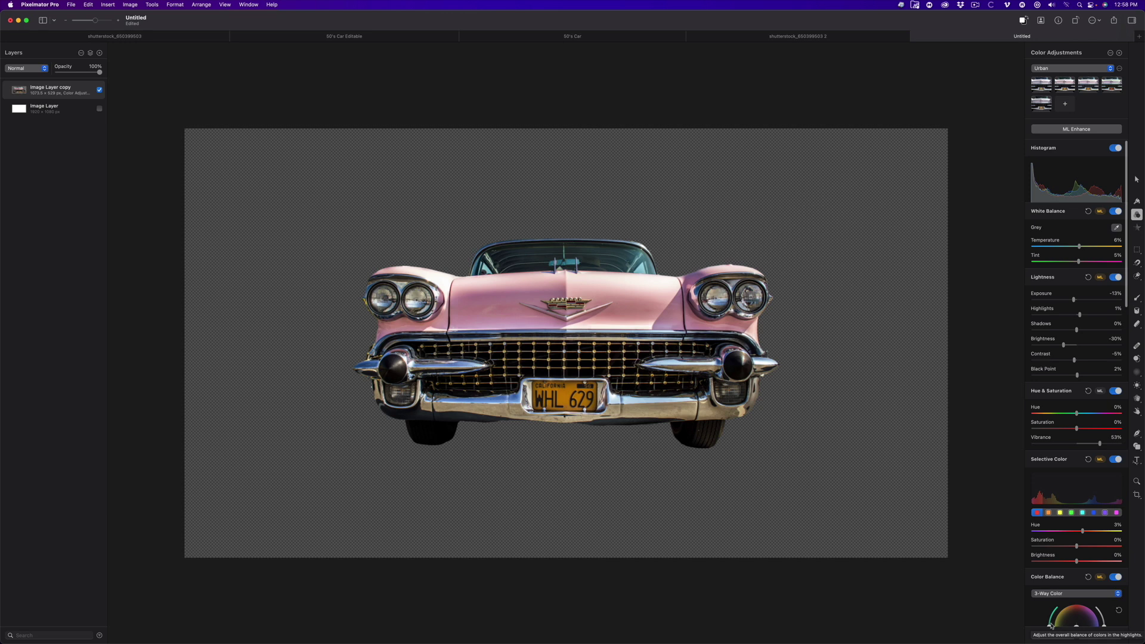
Step: Show the background layer again and give it a teal gradient fill from the Gradient Fills styles
{"action": "left_click", "coordinate": [99, 108]}
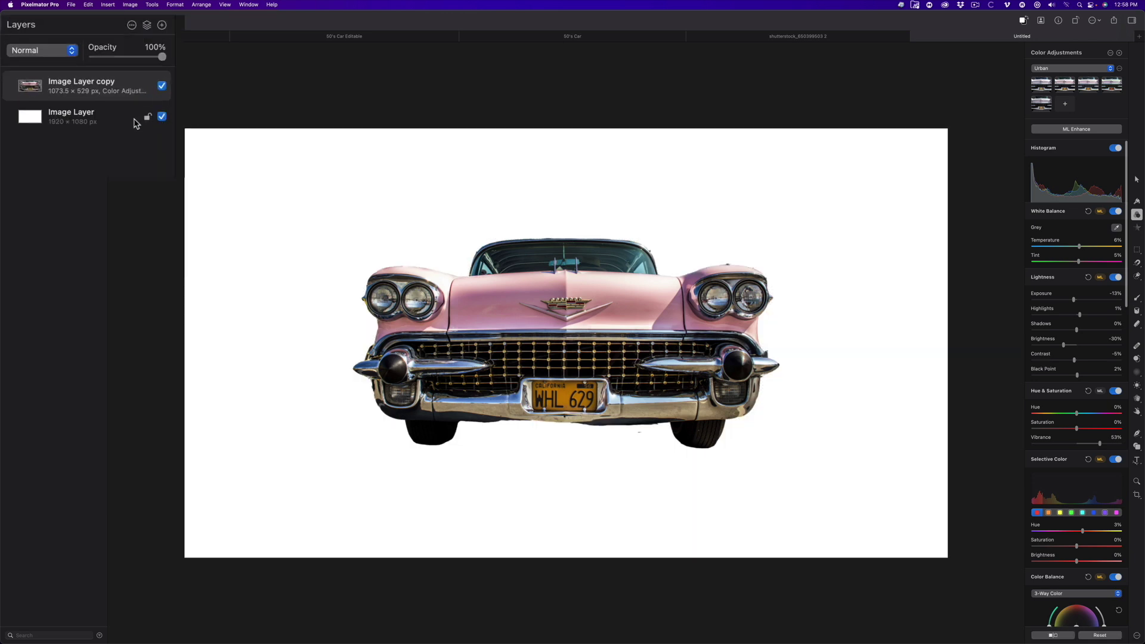
{"action": "left_click", "coordinate": [109, 124]}
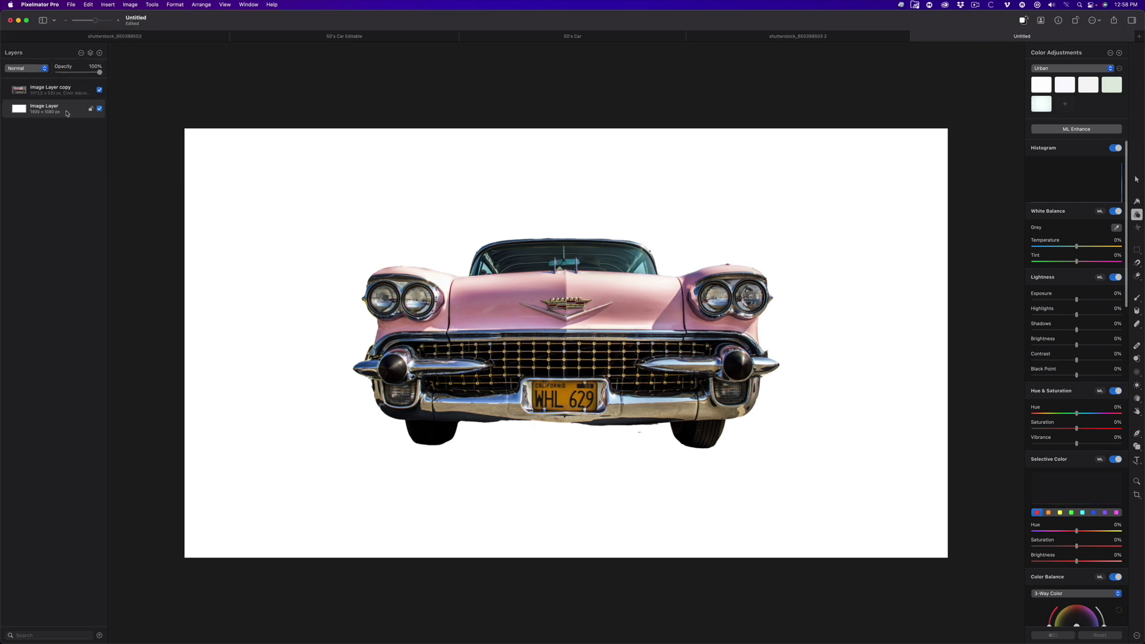
{"action": "key", "text": "s"}
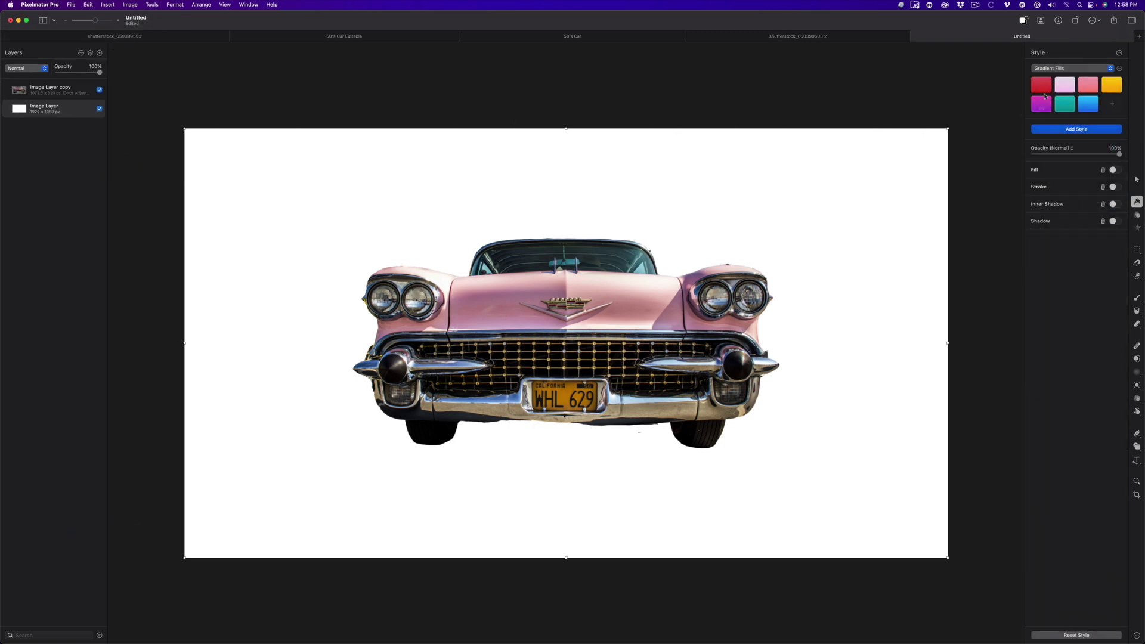
{"action": "left_click", "coordinate": [1076, 69]}
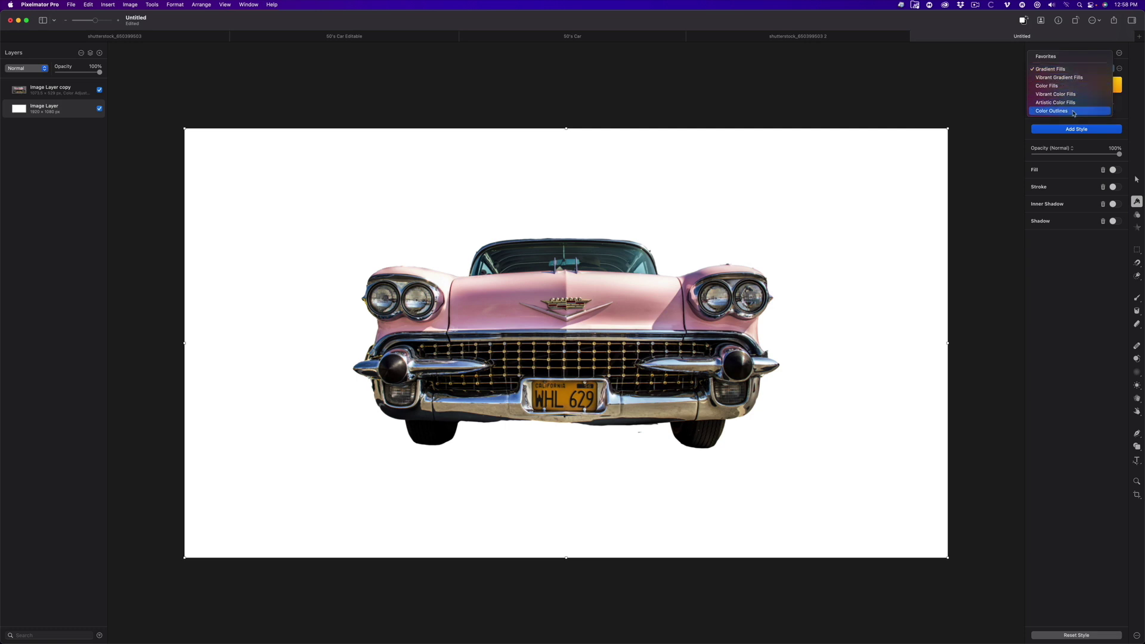
{"action": "left_click", "coordinate": [1073, 70]}
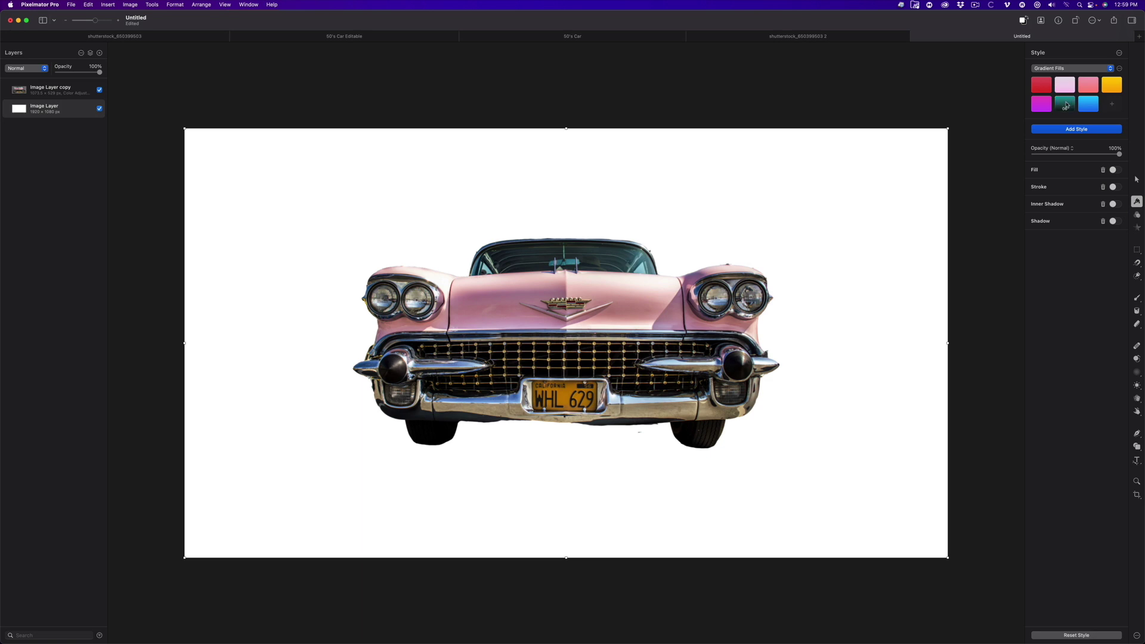
{"action": "left_click", "coordinate": [1066, 105]}
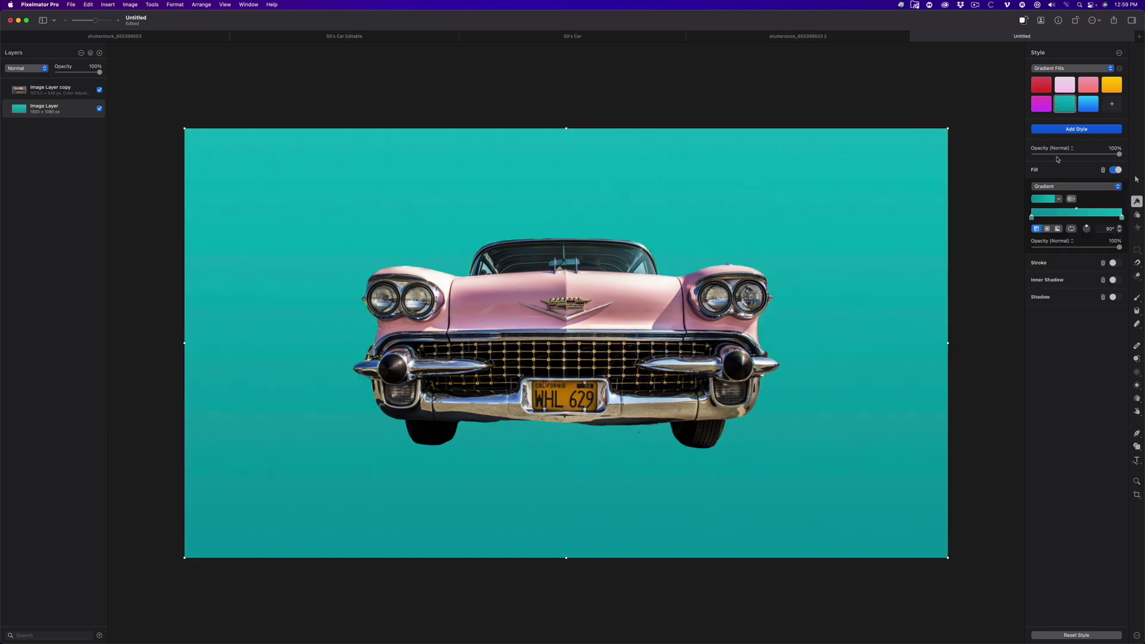
Step: Darken the gradient's first colour to deep teal and set the gradient vertical at about 90°
{"action": "left_click", "coordinate": [1033, 218]}
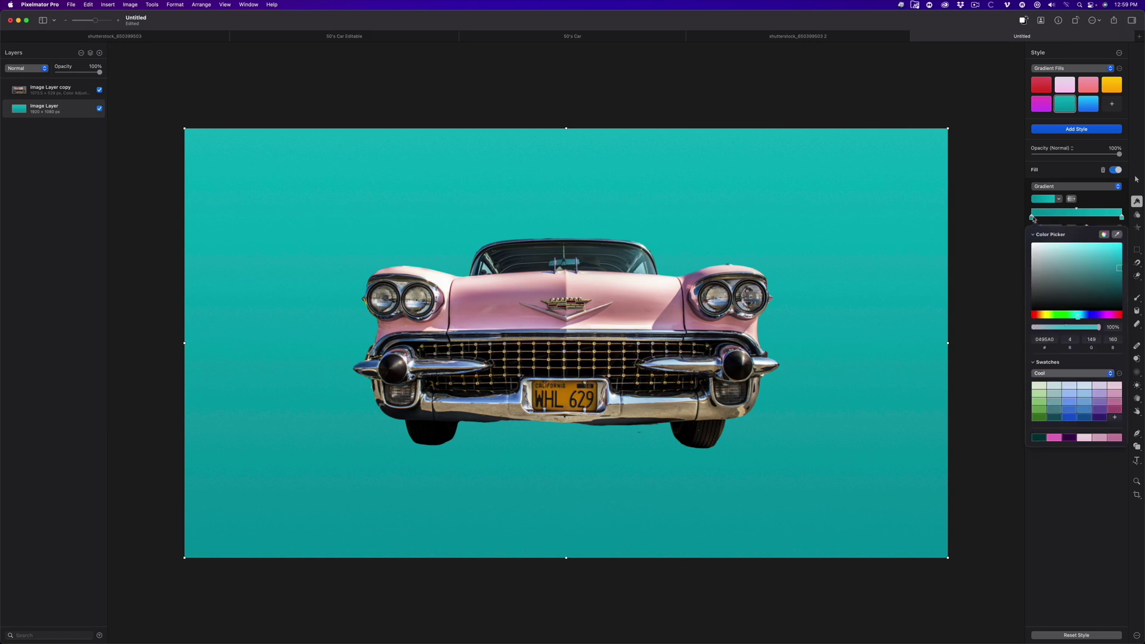
{"action": "left_click_drag", "start_coordinate": [1112, 270], "coordinate": [1110, 299]}
{"action": "left_click", "coordinate": [1094, 223]}
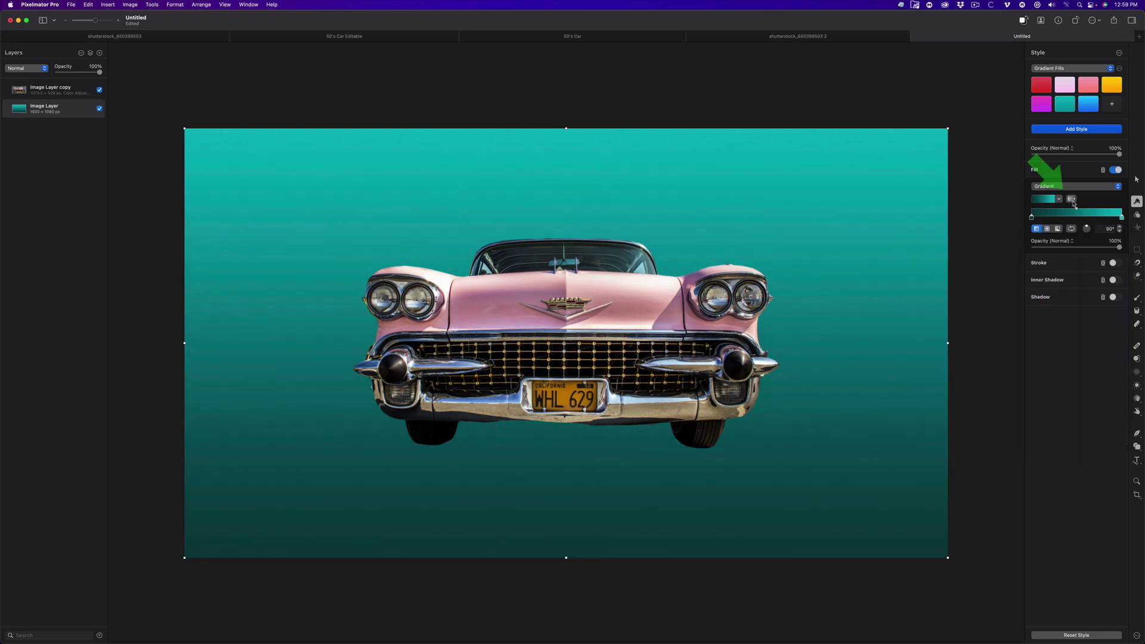
{"action": "left_click", "coordinate": [1073, 202]}
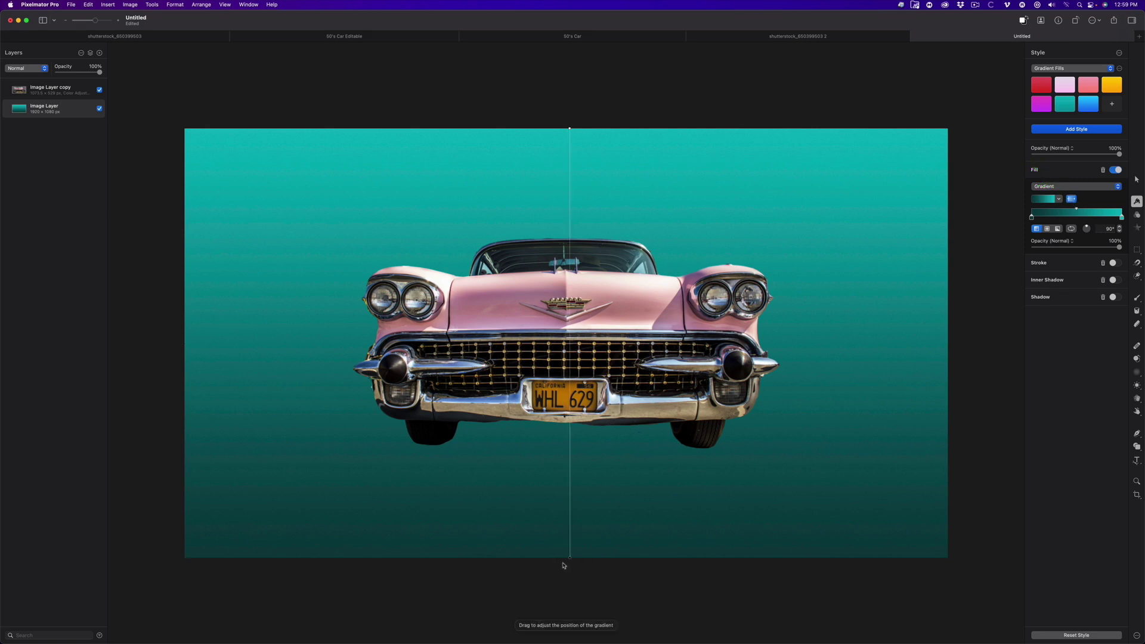
{"action": "left_click_drag", "start_coordinate": [570, 558], "coordinate": [573, 438]}
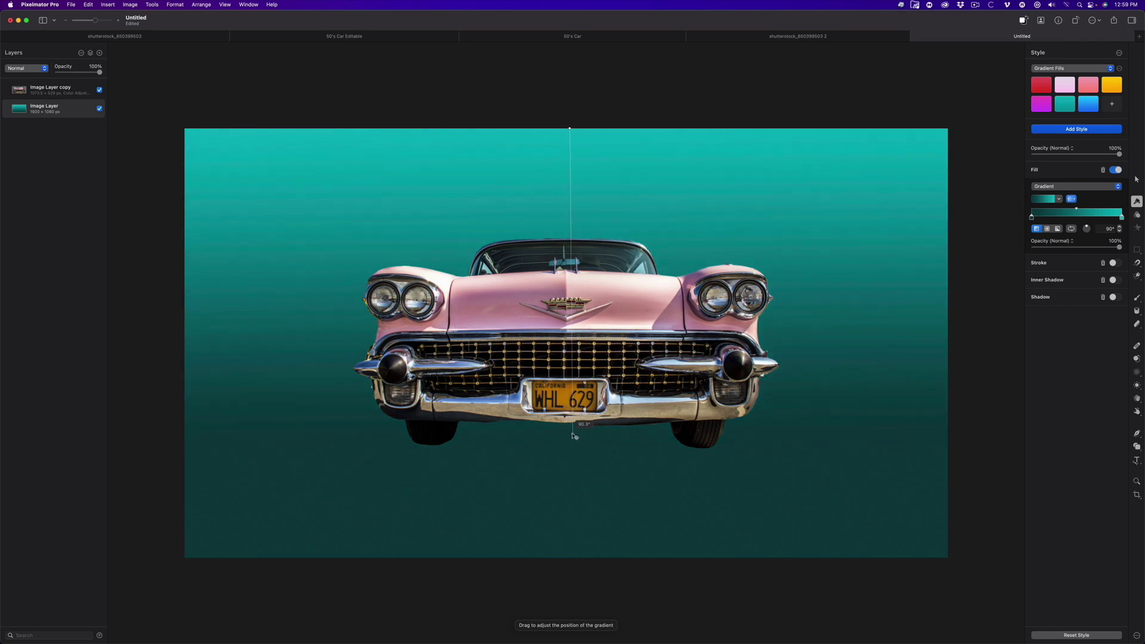
{"action": "left_click_drag", "start_coordinate": [574, 436], "coordinate": [572, 436]}
Step: Draw a polygon shape with 083B46 dark teal fill over the car
{"action": "left_click", "coordinate": [1138, 447]}
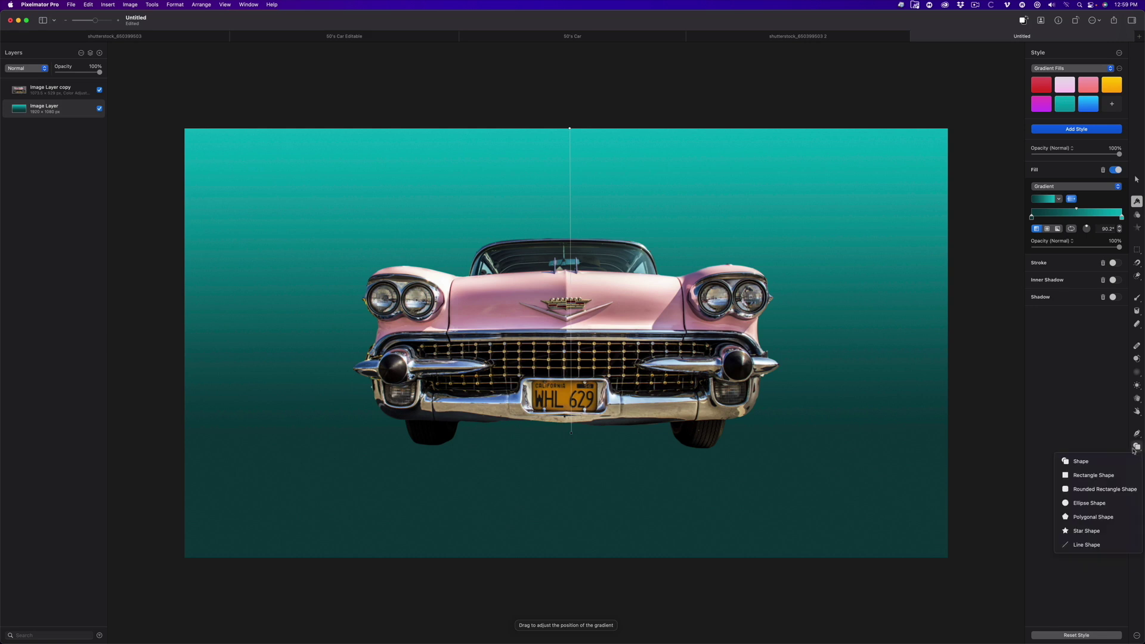
{"action": "left_click", "coordinate": [1101, 516]}
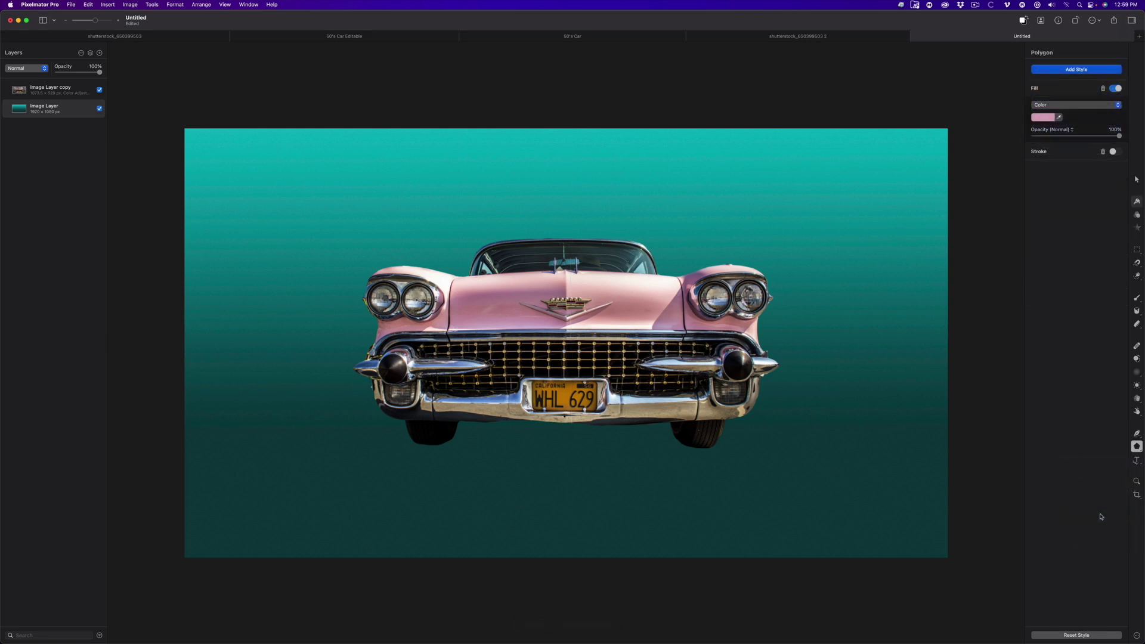
{"action": "left_click", "coordinate": [1050, 118]}
{"action": "left_click", "coordinate": [1104, 196]}
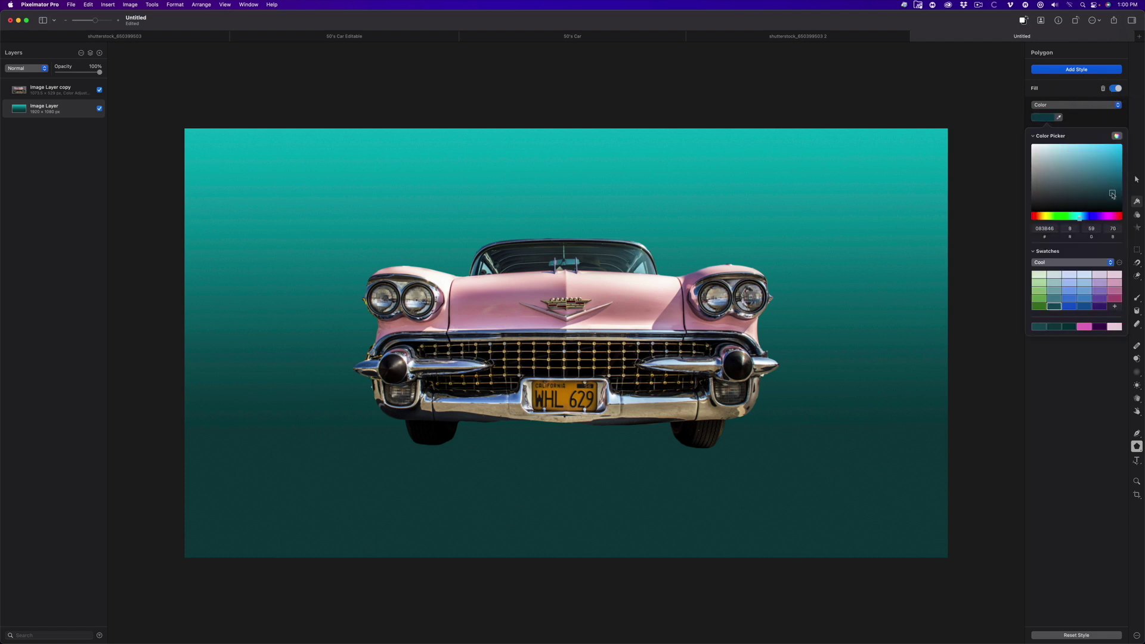
{"action": "mouse_move", "coordinate": [374, 183]}
{"action": "left_mouse_down"}
{"action": "mouse_move", "coordinate": [690, 483]}
{"action": "mouse_move", "coordinate": [769, 528]}
{"action": "mouse_move", "coordinate": [828, 542]}
{"action": "left_mouse_up"}
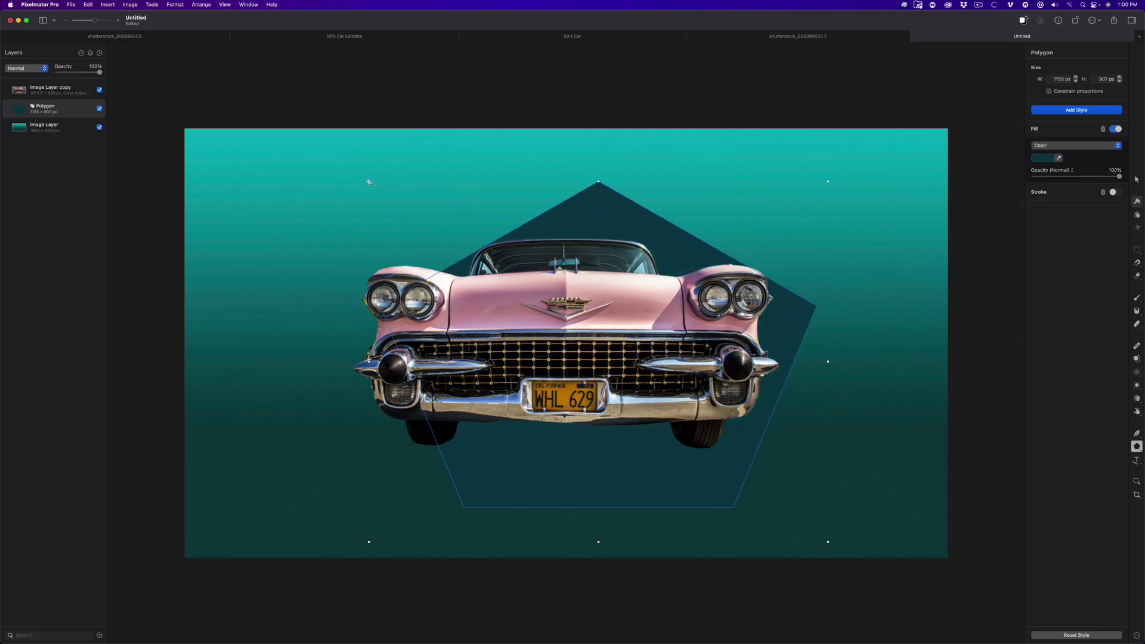
Step: Enlarge the polygon to about 1464×1218 px and adjust its sides to a pentagon
{"action": "left_click_drag", "start_coordinate": [369, 182], "coordinate": [277, 147]}
{"action": "left_click_drag", "start_coordinate": [827, 540], "coordinate": [857, 551]}
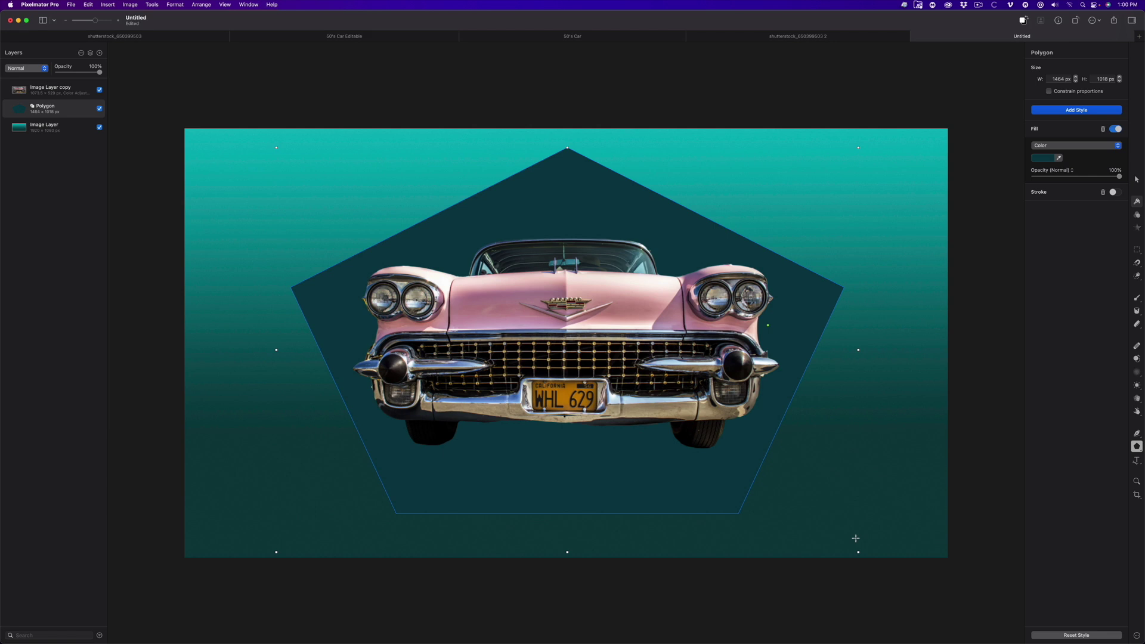
{"action": "key", "text": "q"}
{"action": "left_click", "coordinate": [780, 332]}
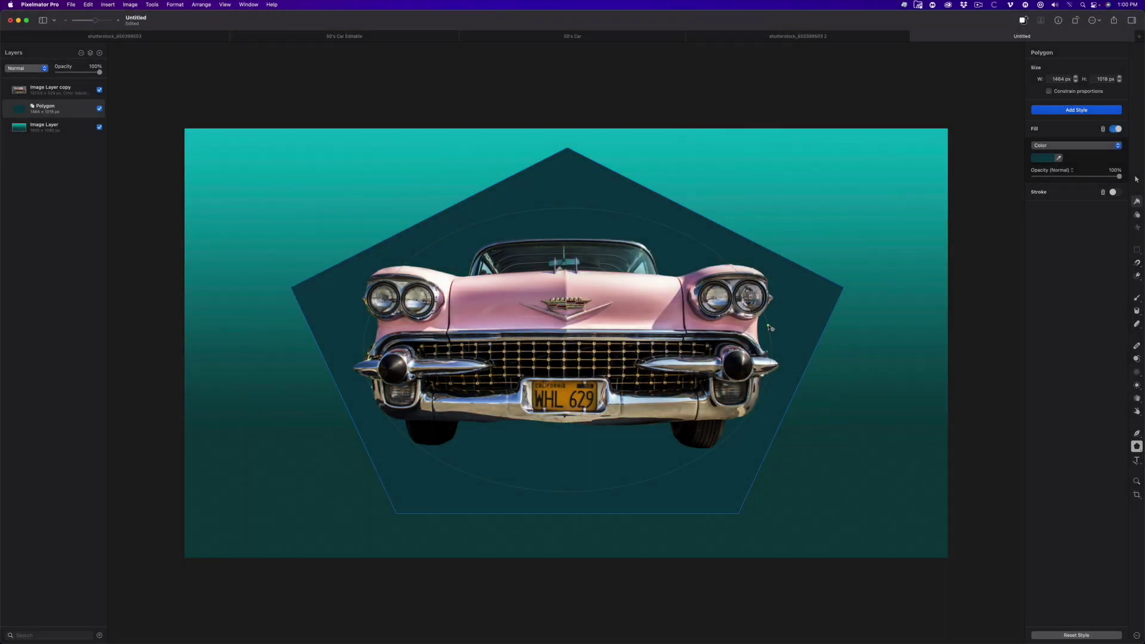
{"action": "left_click_drag", "start_coordinate": [770, 328], "coordinate": [741, 283]}
Step: Make the polygon editable and convert all its points to smooth points
{"action": "right_click", "coordinate": [790, 342]}
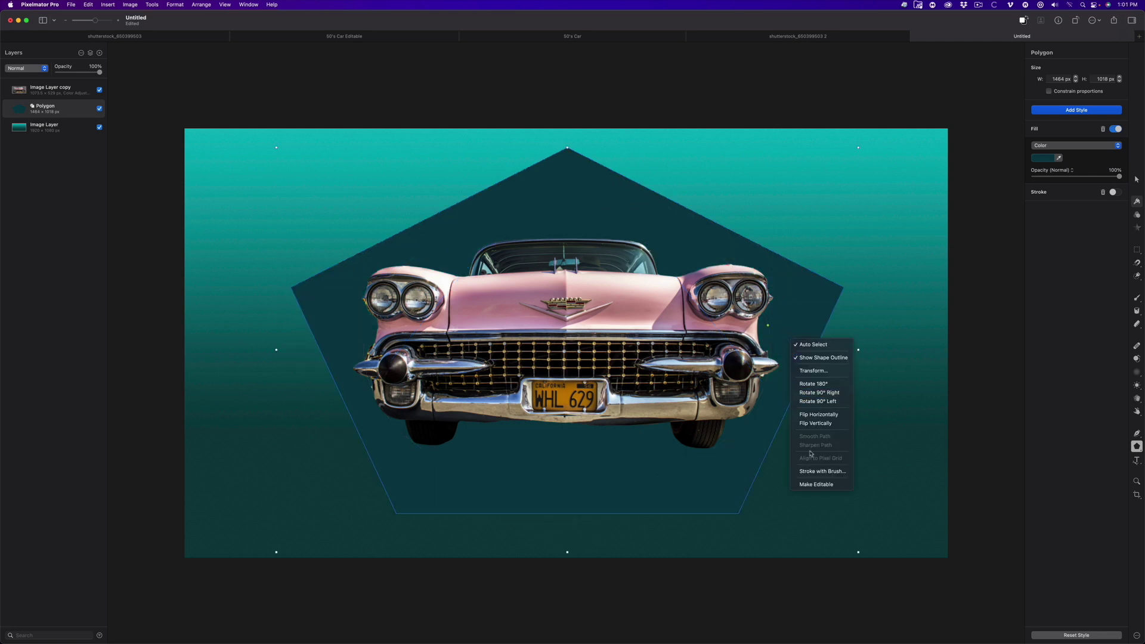
{"action": "left_click", "coordinate": [815, 484]}
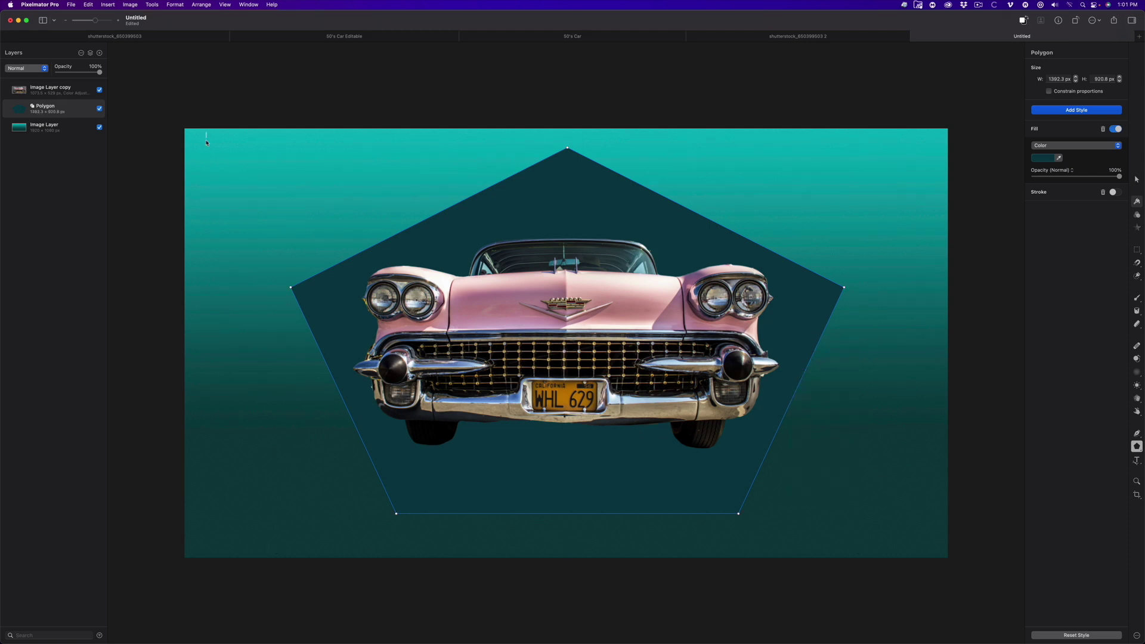
{"action": "left_click_drag", "start_coordinate": [206, 131], "coordinate": [875, 543]}
{"action": "right_click", "coordinate": [844, 288]}
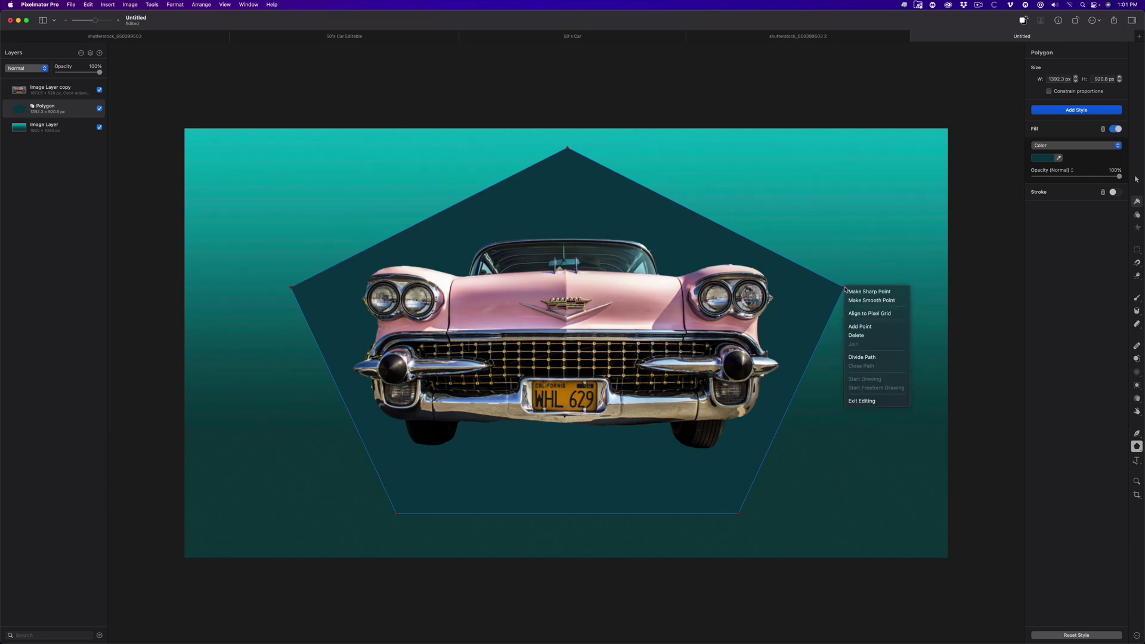
{"action": "left_click", "coordinate": [857, 300]}
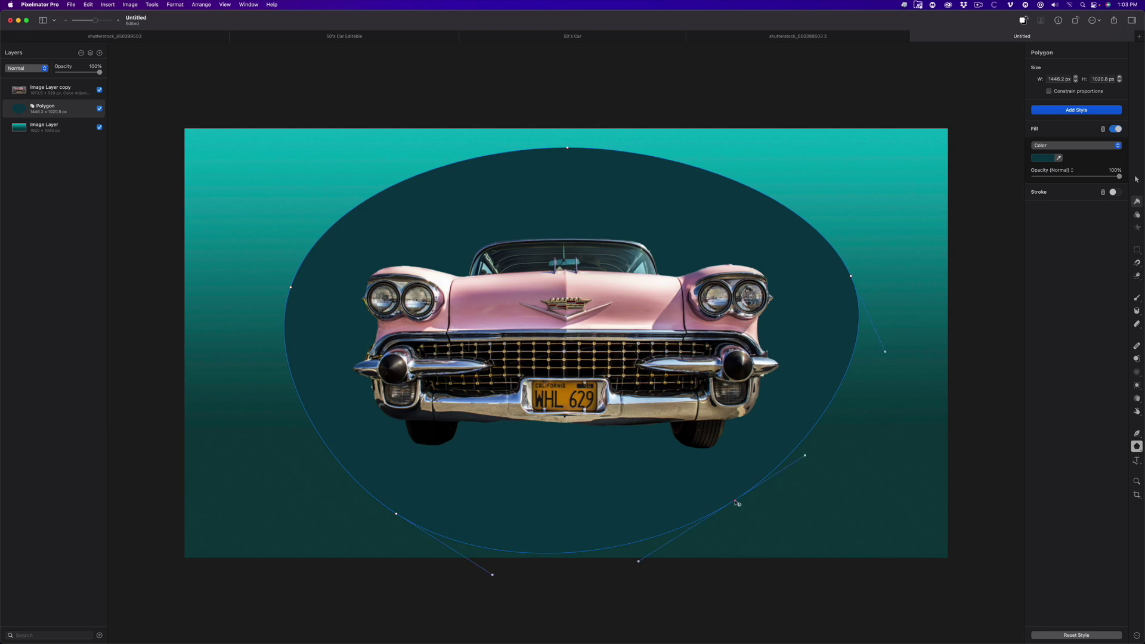
Step: Drag the anchors to dent the lower edge and reshape it into a flowing 1471×870 px blob
{"action": "left_click_drag", "start_coordinate": [639, 562], "coordinate": [650, 469]}
{"action": "left_click_drag", "start_coordinate": [290, 287], "coordinate": [226, 184]}
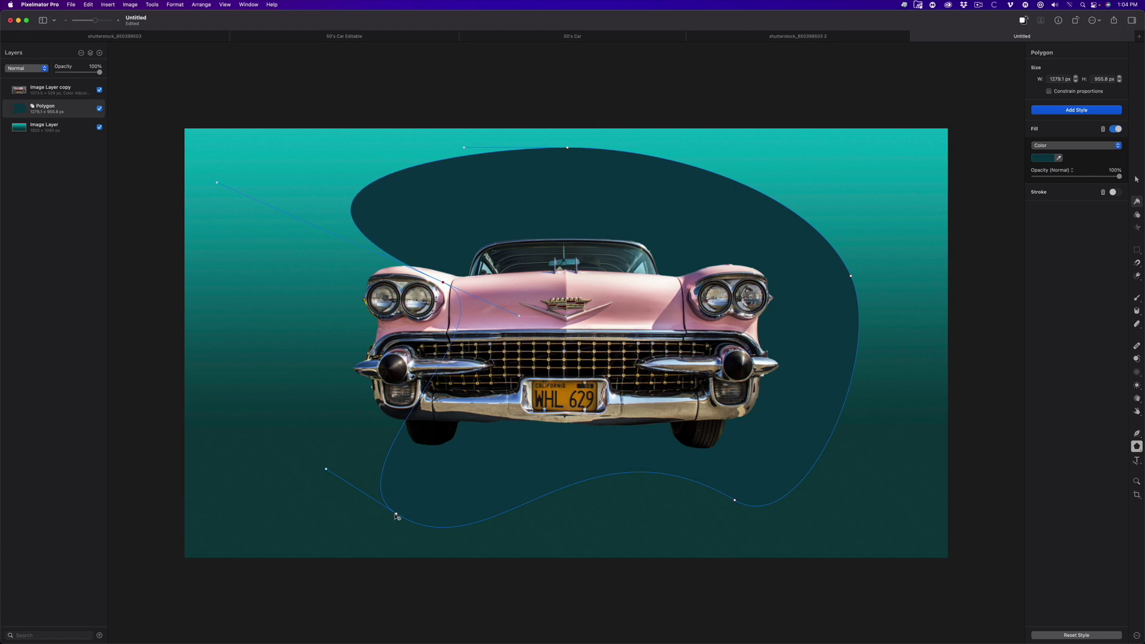
{"action": "mouse_move", "coordinate": [396, 514]}
{"action": "left_mouse_down"}
{"action": "mouse_move", "coordinate": [386, 533]}
{"action": "mouse_move", "coordinate": [371, 519]}
{"action": "mouse_move", "coordinate": [384, 496]}
{"action": "left_mouse_up"}
{"action": "left_click_drag", "start_coordinate": [567, 148], "coordinate": [578, 162]}
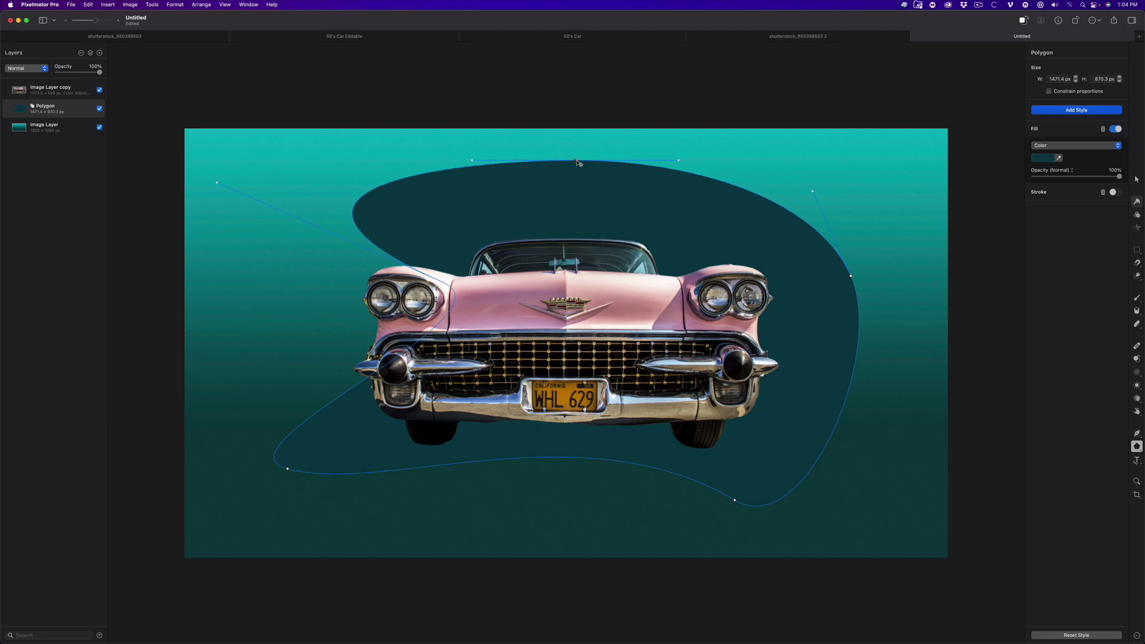
{"action": "key", "text": "Return"}
Step: Place a Right Triangle preset shape near the top-left corner and resize it to 172 px
{"action": "left_click", "coordinate": [1136, 448]}
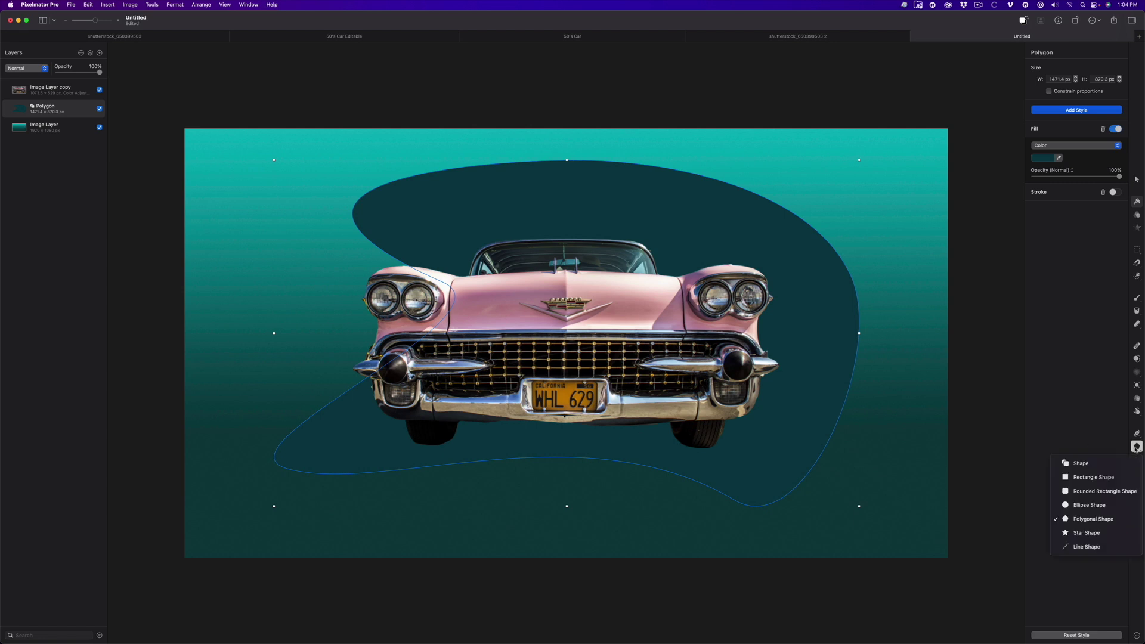
{"action": "left_click", "coordinate": [1110, 462]}
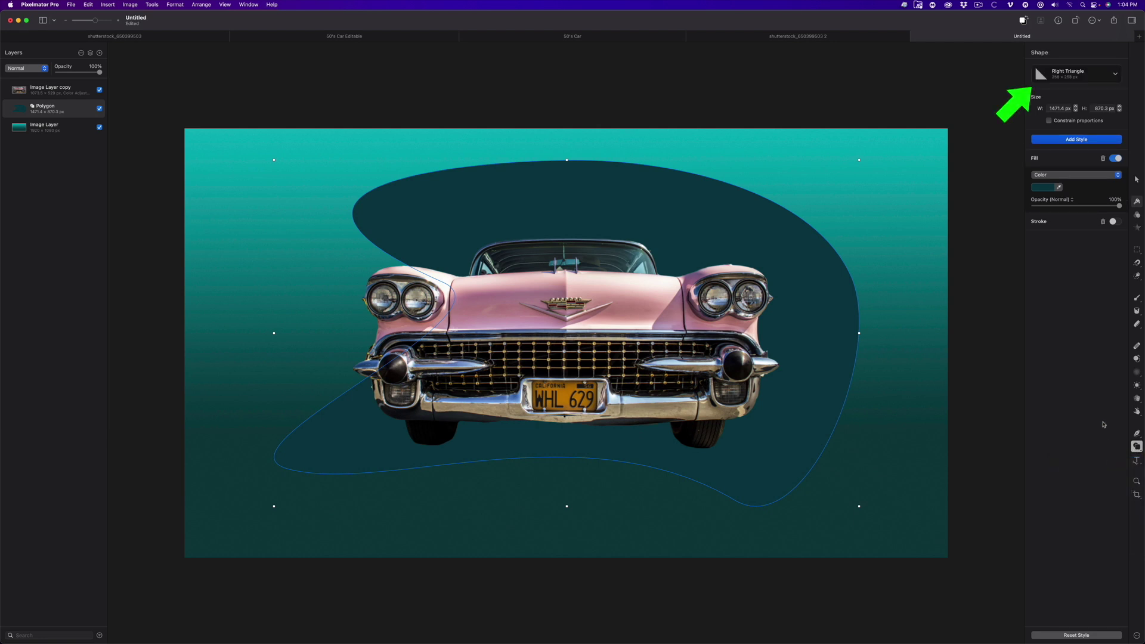
{"action": "left_click", "coordinate": [1115, 76]}
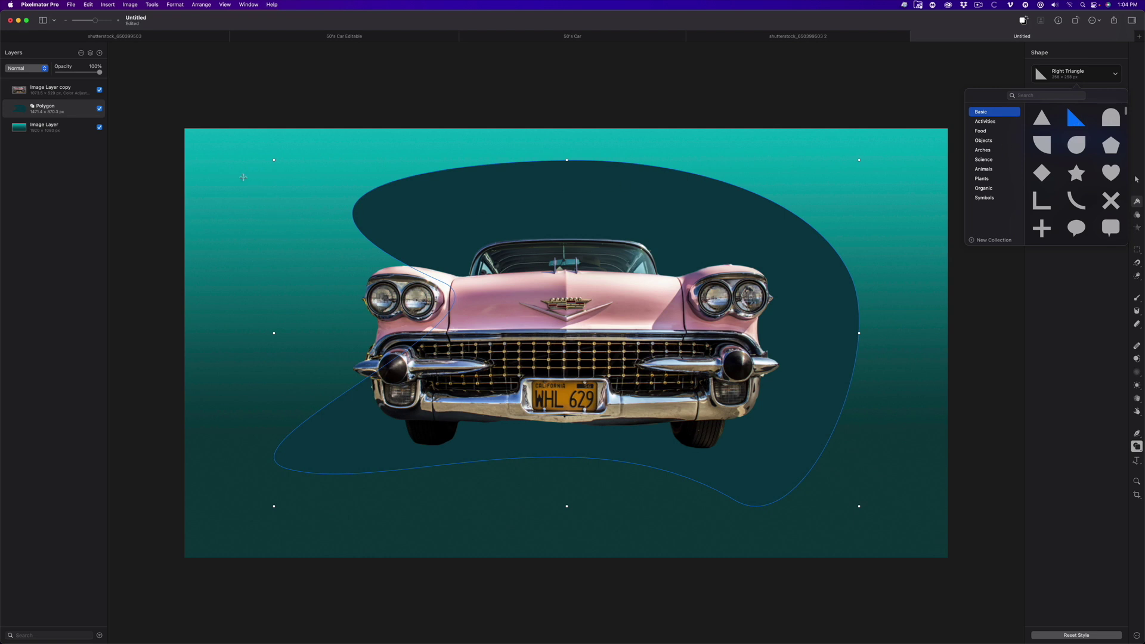
{"action": "left_click", "coordinate": [244, 178]}
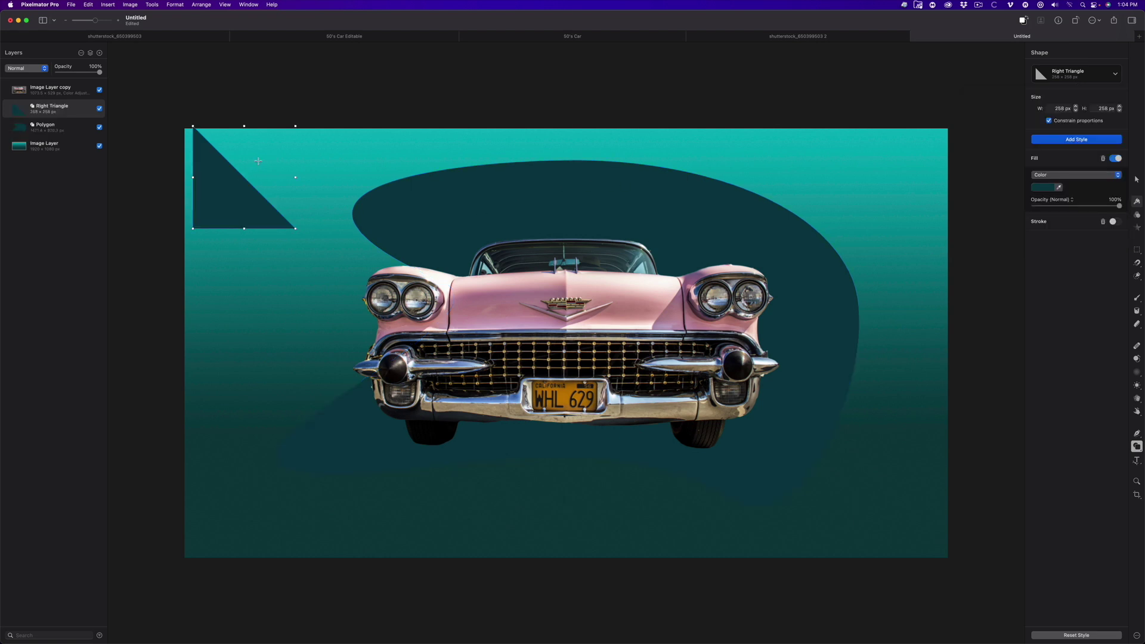
{"action": "left_click_drag", "start_coordinate": [193, 128], "coordinate": [227, 157]}
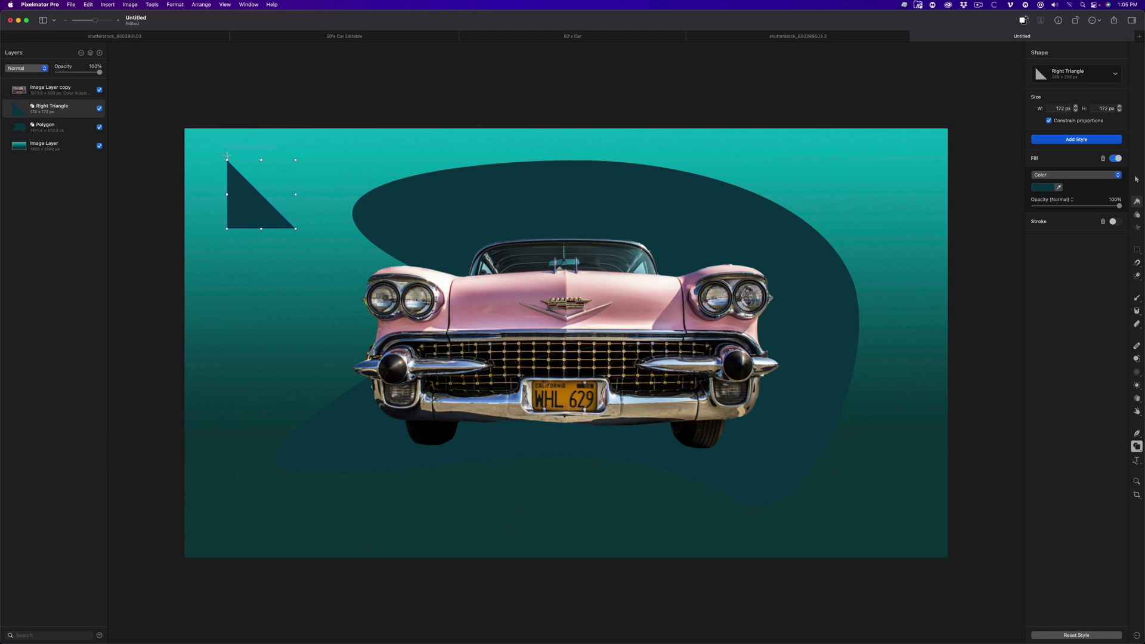
Step: Fill the right triangle with a pink swatch
{"action": "left_click", "coordinate": [1050, 188]}
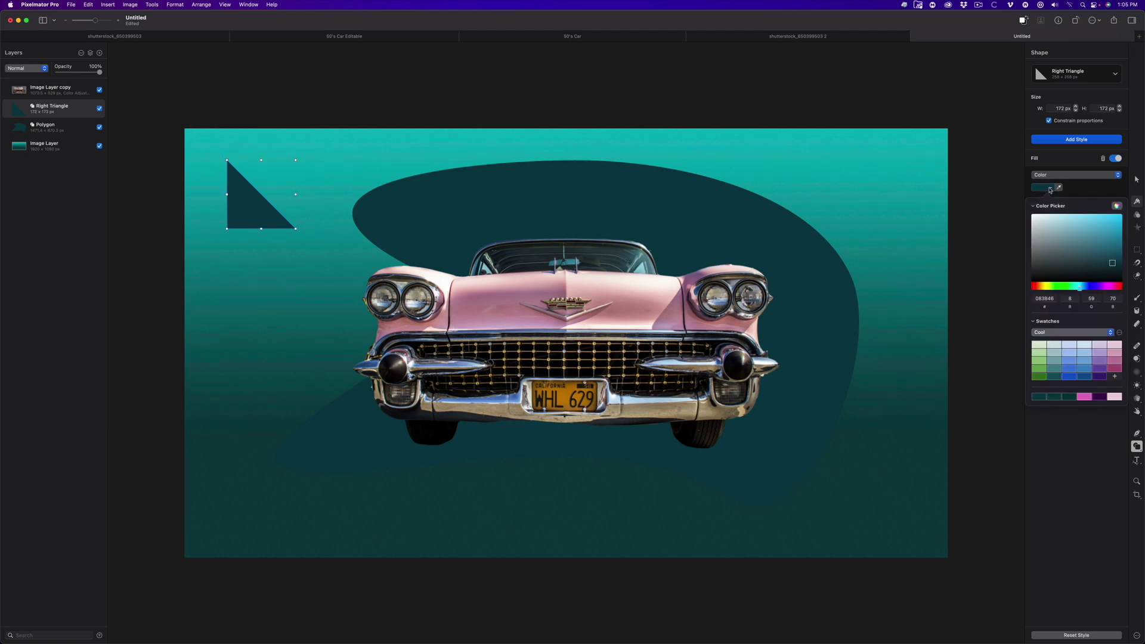
{"action": "left_click", "coordinate": [1115, 354]}
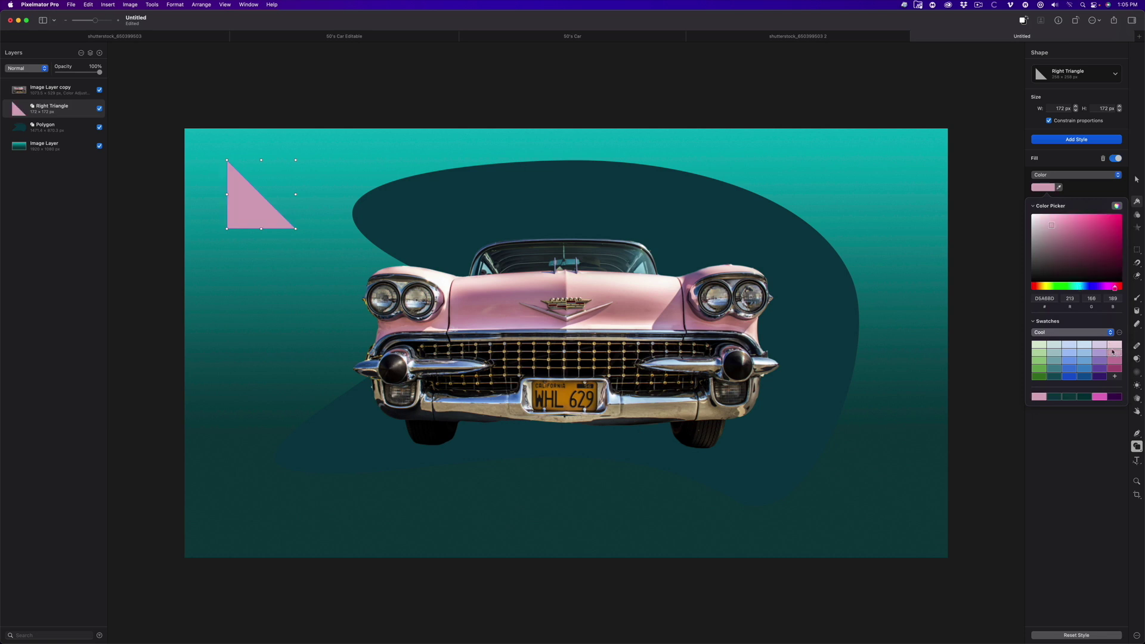
{"action": "key", "text": "v"}
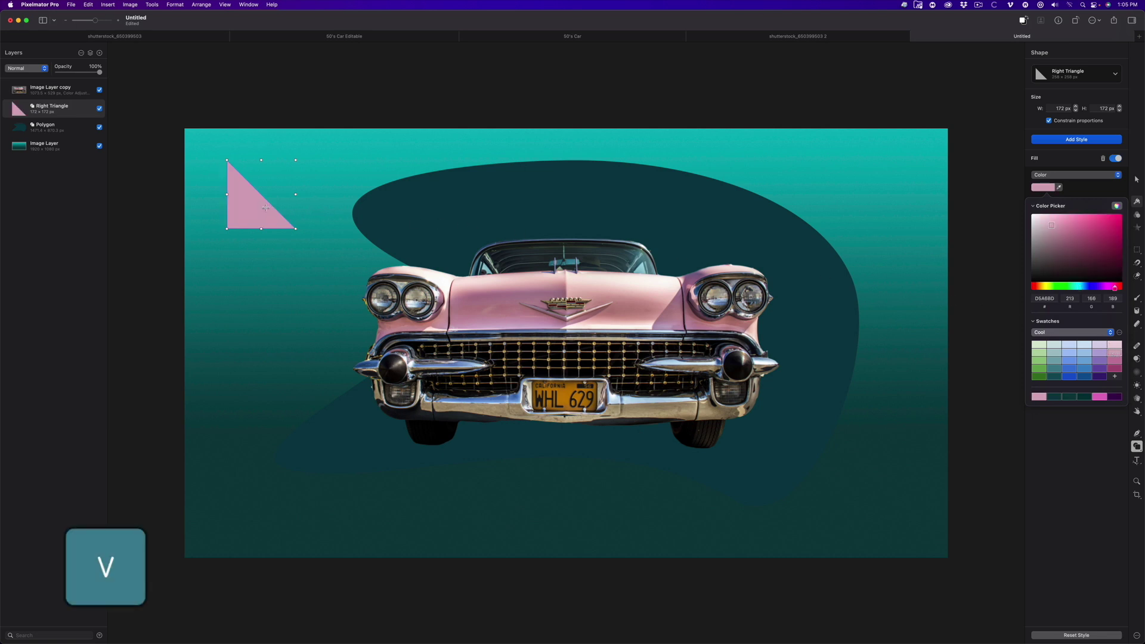
Step: Duplicate the triangle down the left edge and rotate the copies to about 333°, 230° and 187°
{"action": "left_click_drag", "start_coordinate": [246, 210], "coordinate": [243, 524]}
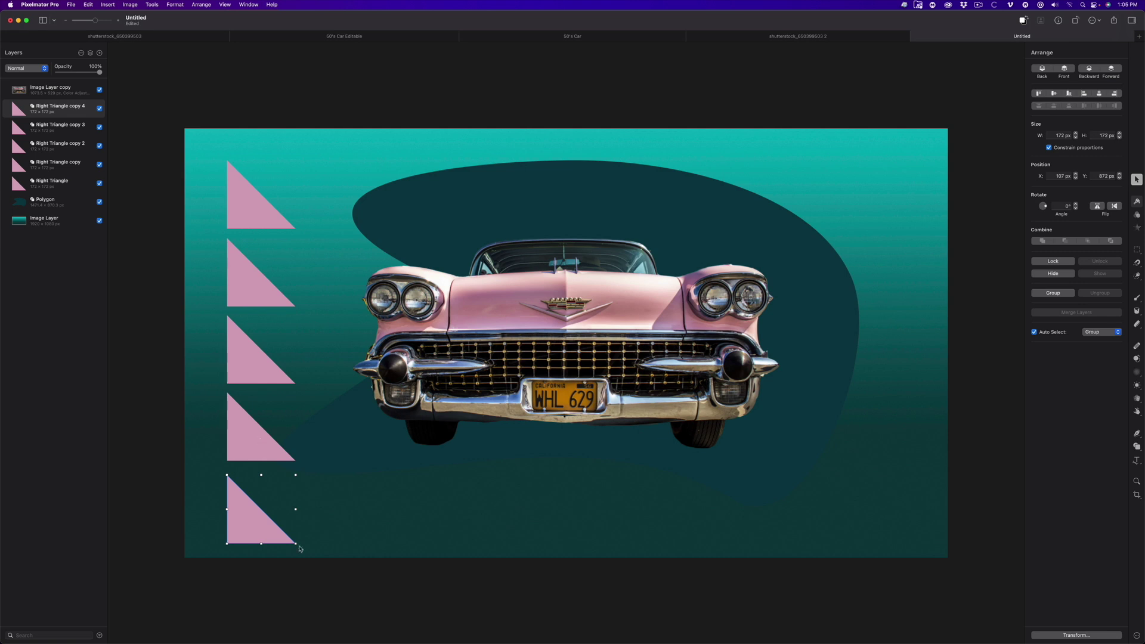
{"action": "mouse_move", "coordinate": [299, 548]}
{"action": "left_mouse_down"}
{"action": "mouse_move", "coordinate": [256, 529]}
{"action": "mouse_move", "coordinate": [250, 541]}
{"action": "mouse_move", "coordinate": [284, 546]}
{"action": "left_mouse_up"}
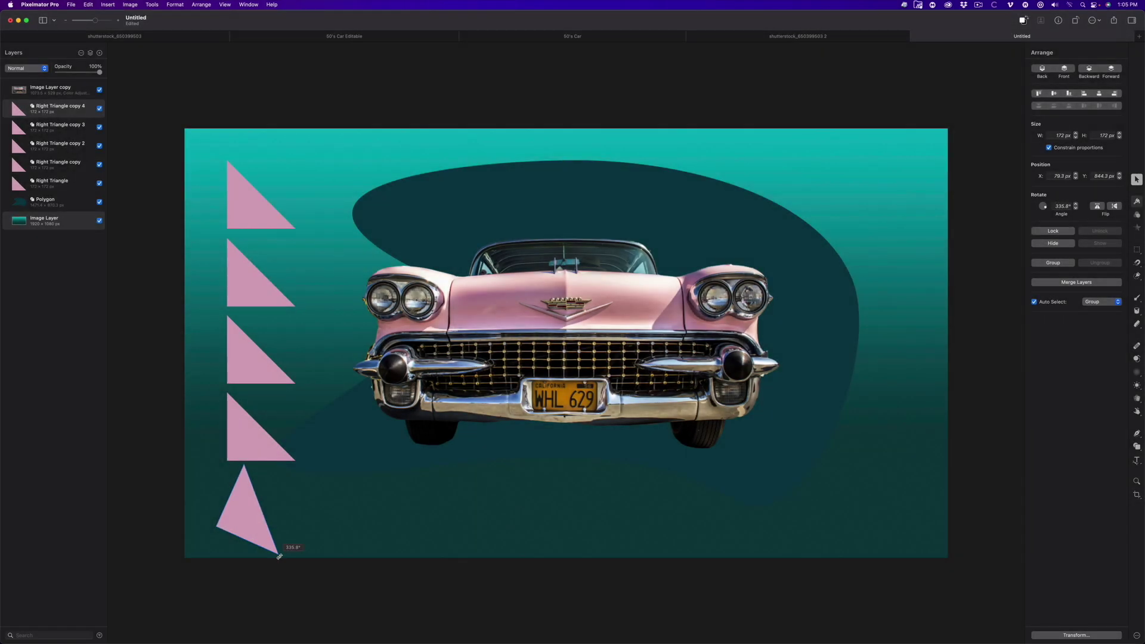
{"action": "left_click_drag", "start_coordinate": [296, 462], "coordinate": [237, 399]}
{"action": "left_click", "coordinate": [291, 380]}
{"action": "left_click", "coordinate": [253, 281]}
{"action": "left_click_drag", "start_coordinate": [298, 310], "coordinate": [217, 275]}
{"action": "left_click", "coordinate": [289, 225]}
{"action": "left_click_drag", "start_coordinate": [289, 224], "coordinate": [276, 187]}
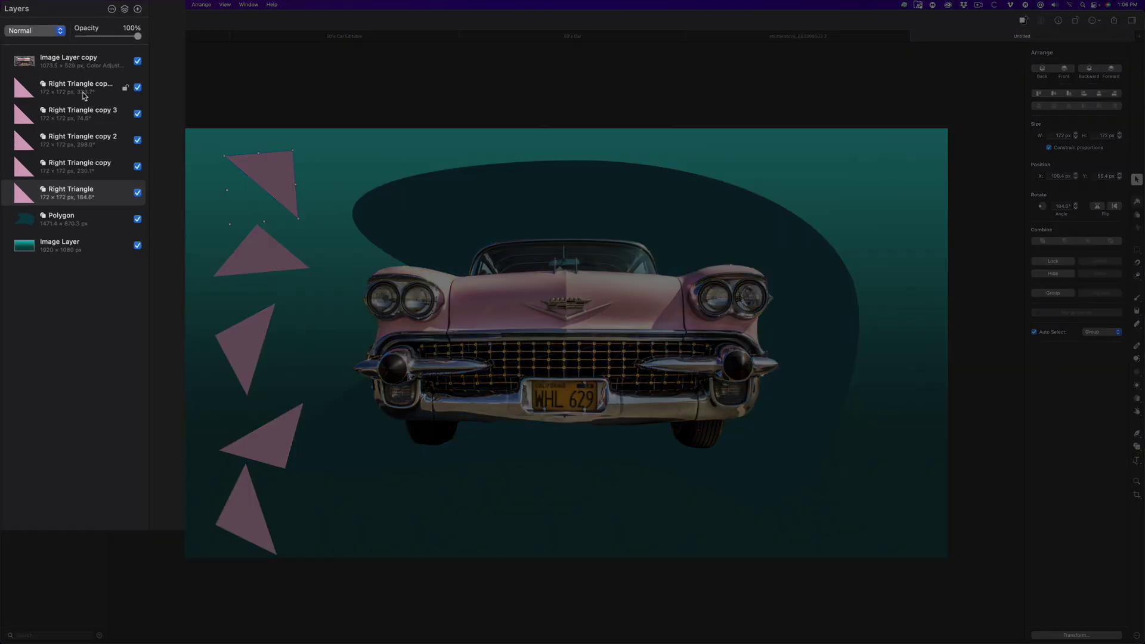
Step: Select all five triangle layers and unite them into a single shape layer
{"action": "left_click", "coordinate": [61, 105]}
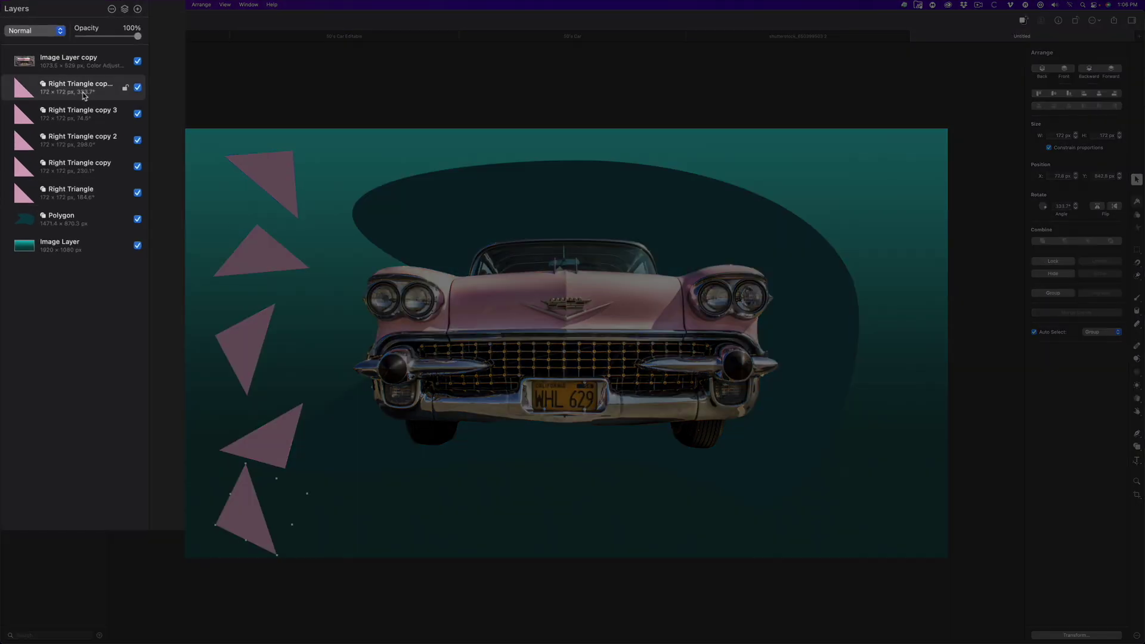
{"action": "left_click", "coordinate": [70, 198], "text": "shift"}
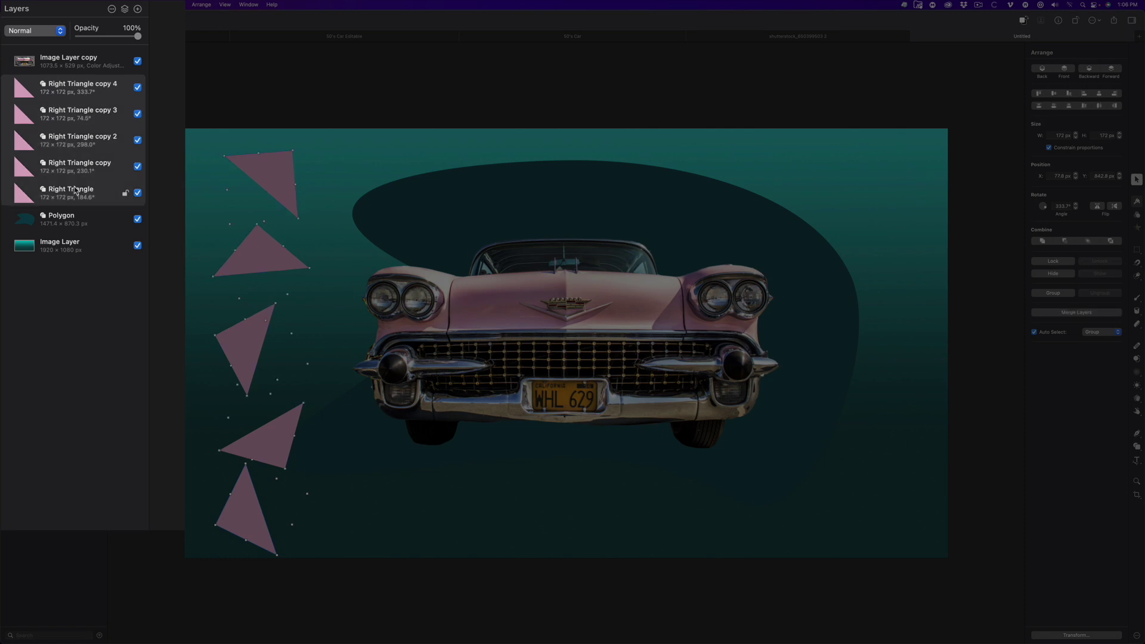
{"action": "right_click", "coordinate": [75, 187]}
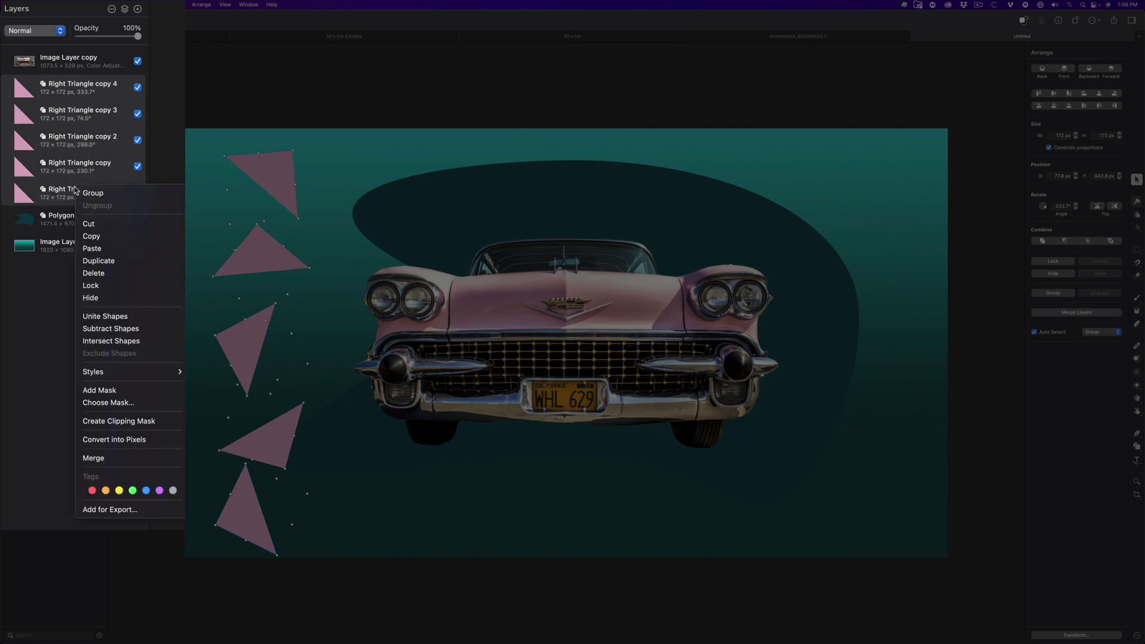
{"action": "left_click", "coordinate": [105, 316]}
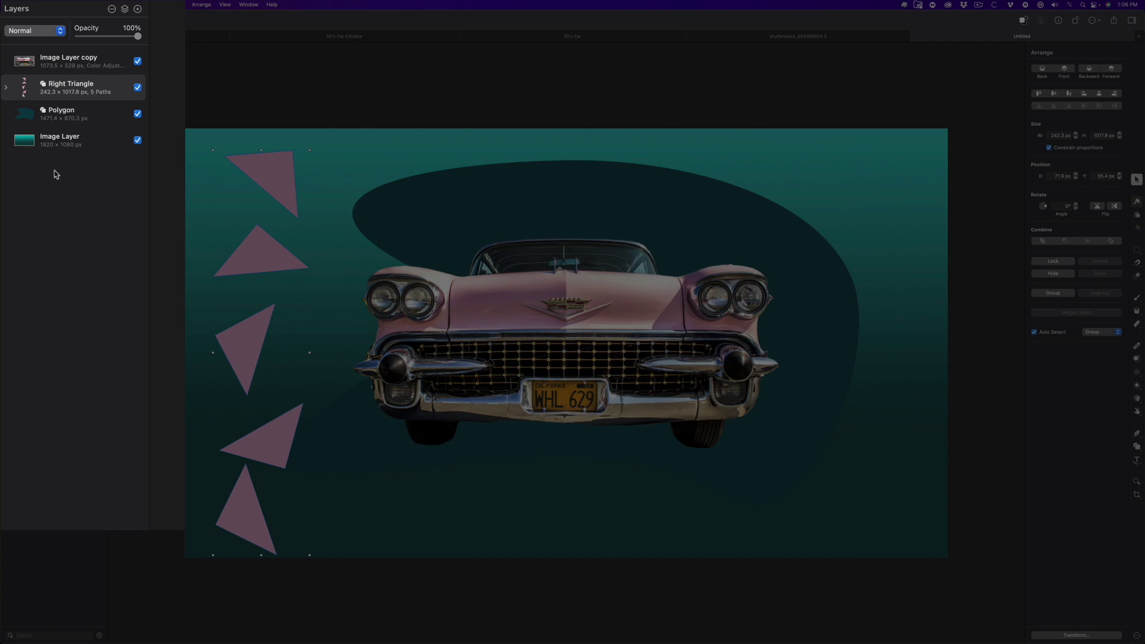
{"action": "left_click", "coordinate": [6, 87]}
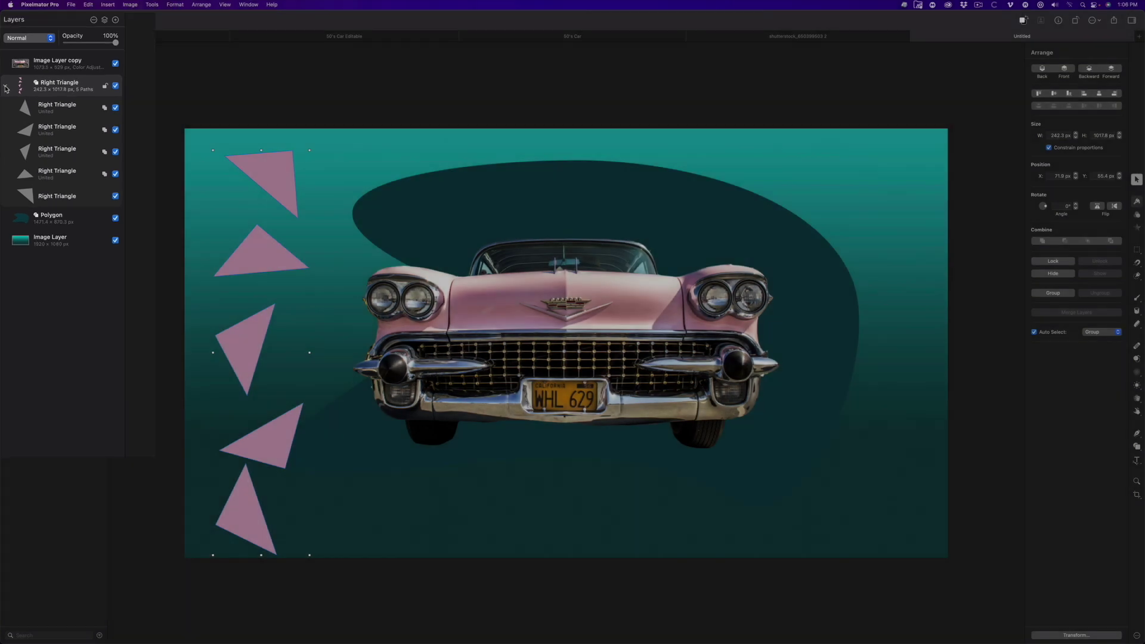
Step: Collapse the combined triangle layer and switch the Type tool to Path Type
{"action": "left_click", "coordinate": [7, 109]}
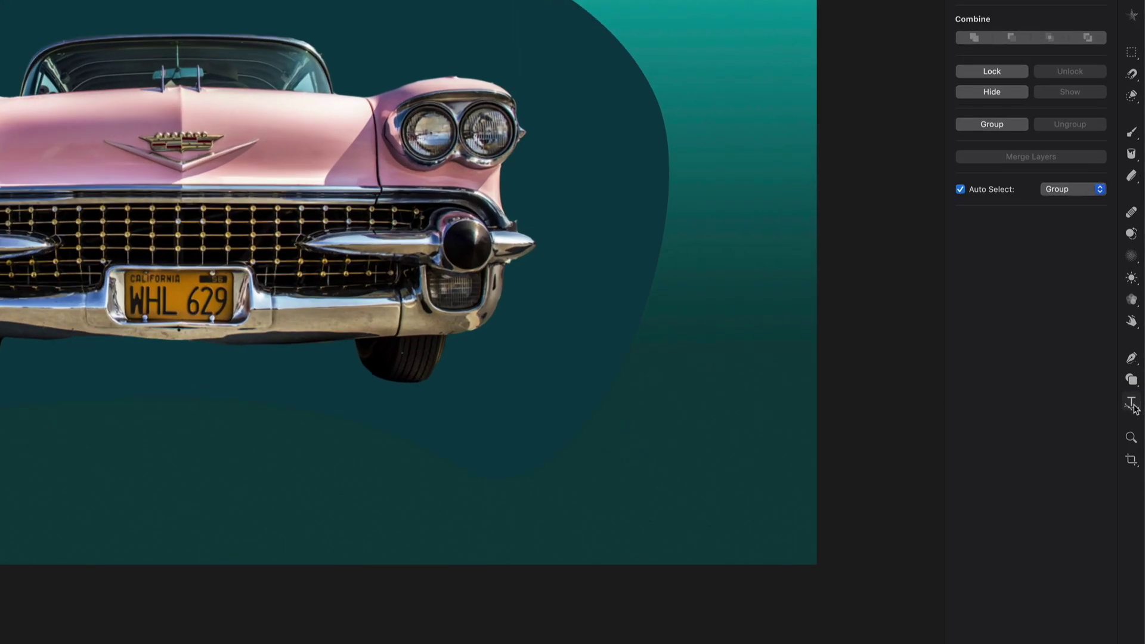
{"action": "left_click", "coordinate": [1137, 461]}
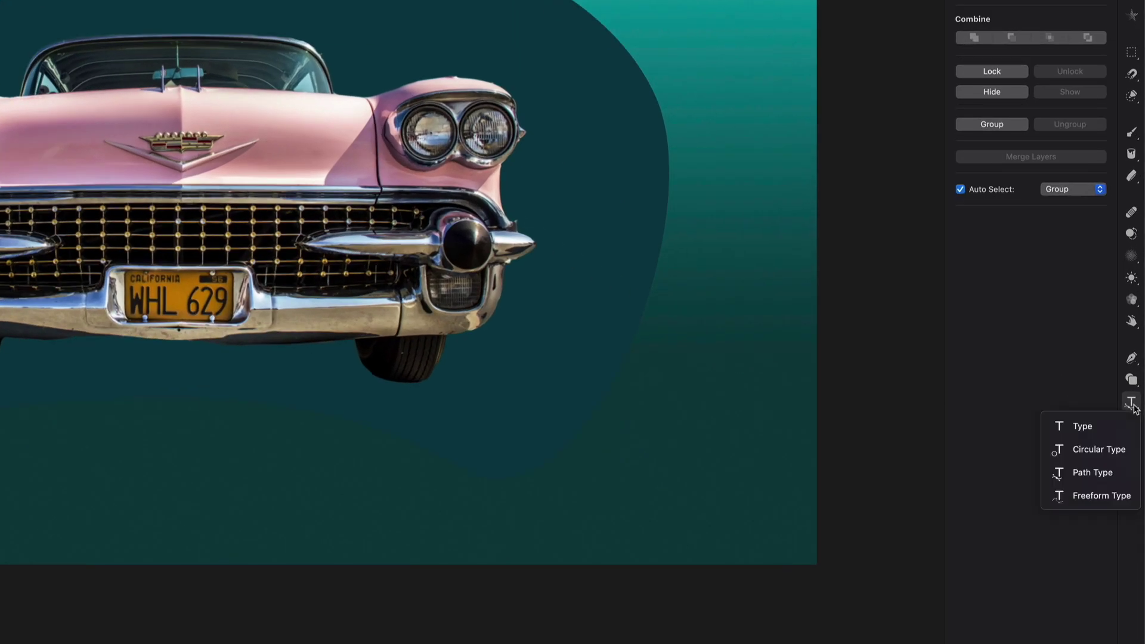
{"action": "left_click", "coordinate": [1104, 473]}
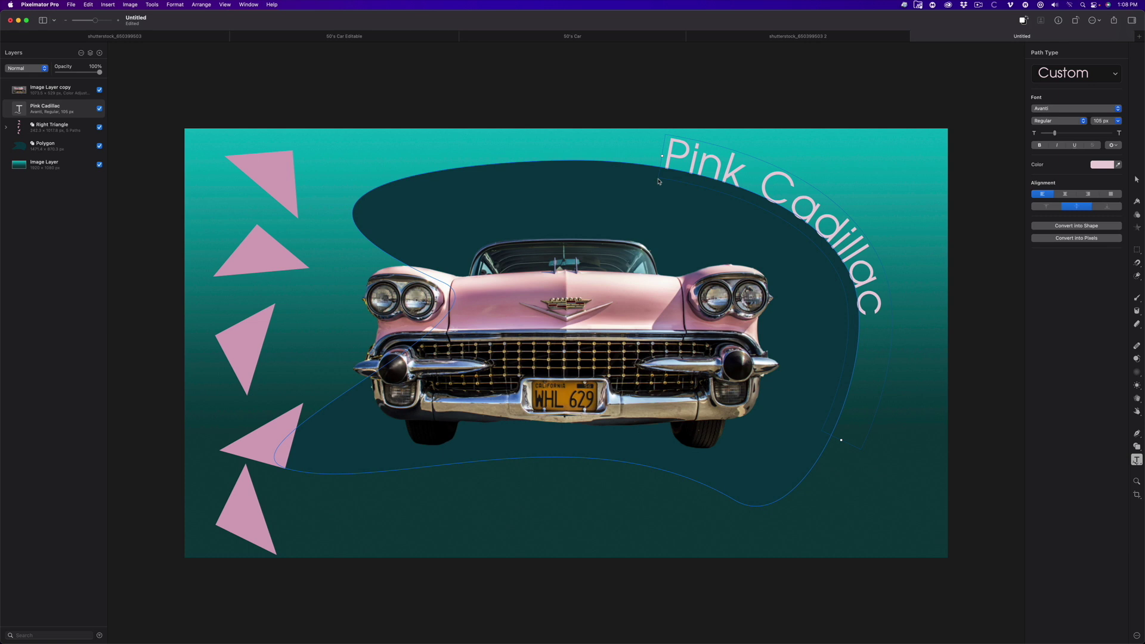
Step: Save the composition as '50s Caddy'
{"action": "key", "text": "super+s"}
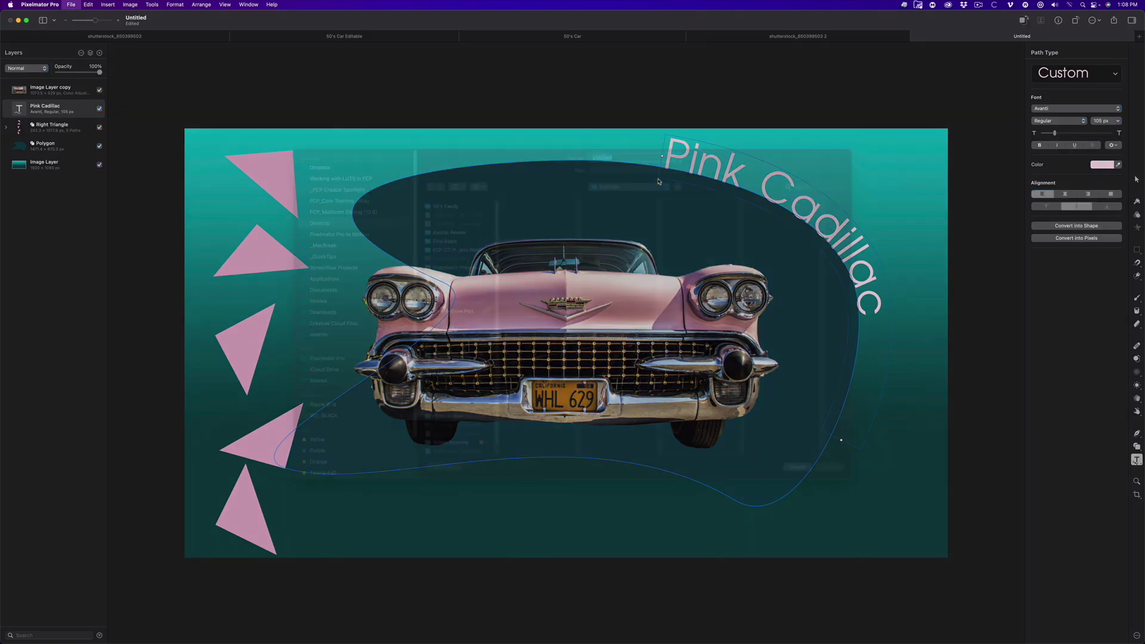
{"action": "type", "text": "50s Caddy"}
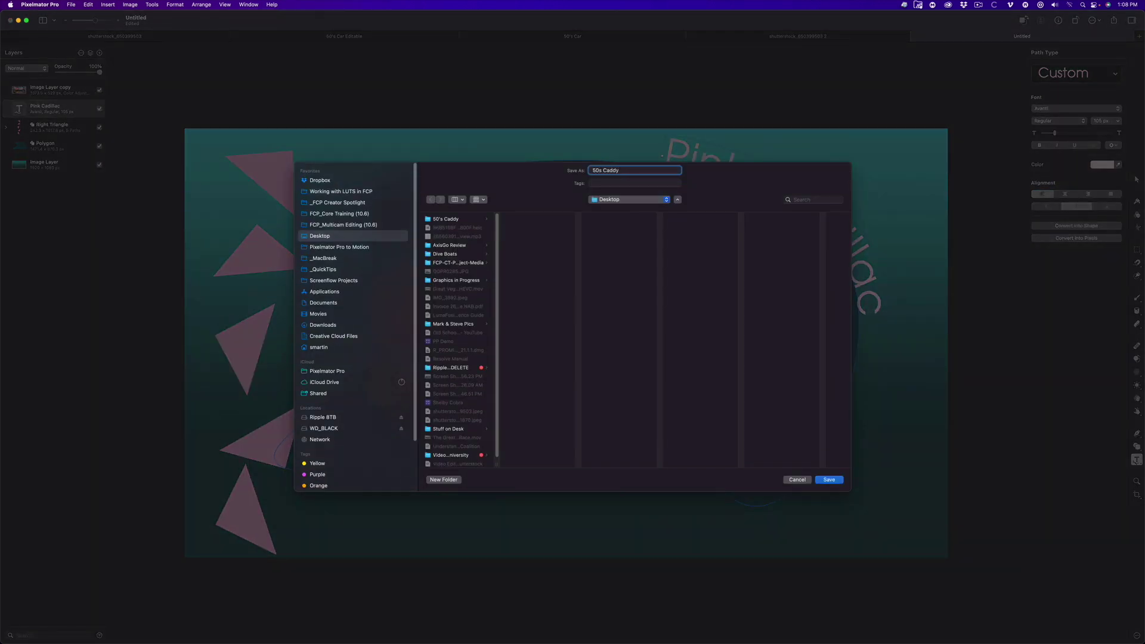
{"action": "key", "text": "Return"}
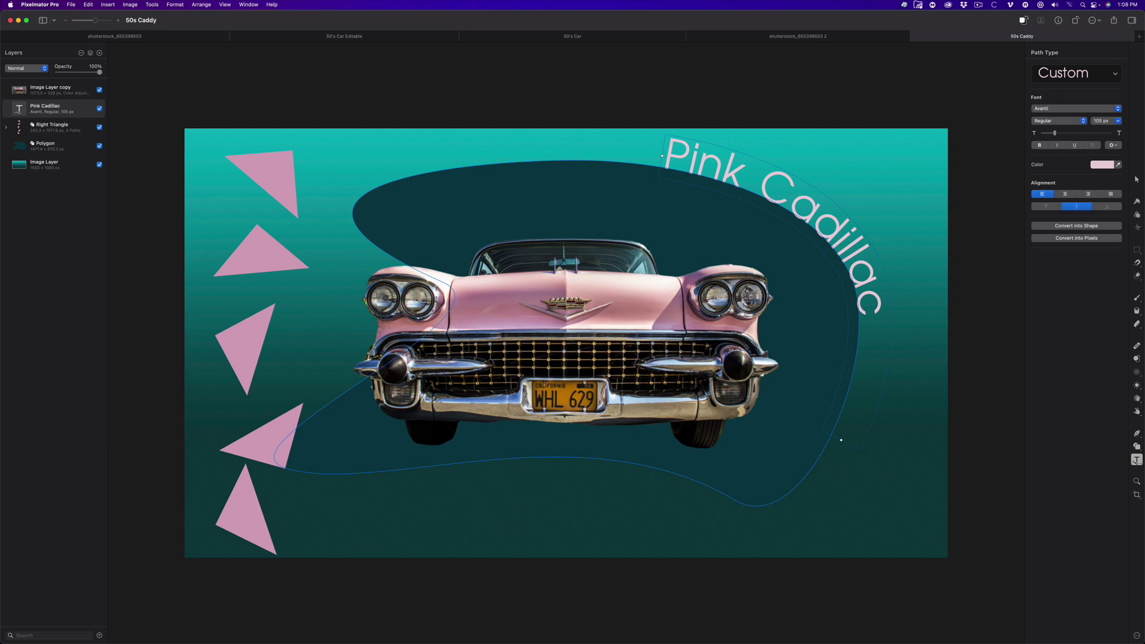
Step: Export it to the Desktop as a Photoshop Document optimized for Final Cut Pro
{"action": "left_click", "coordinate": [72, 4]}
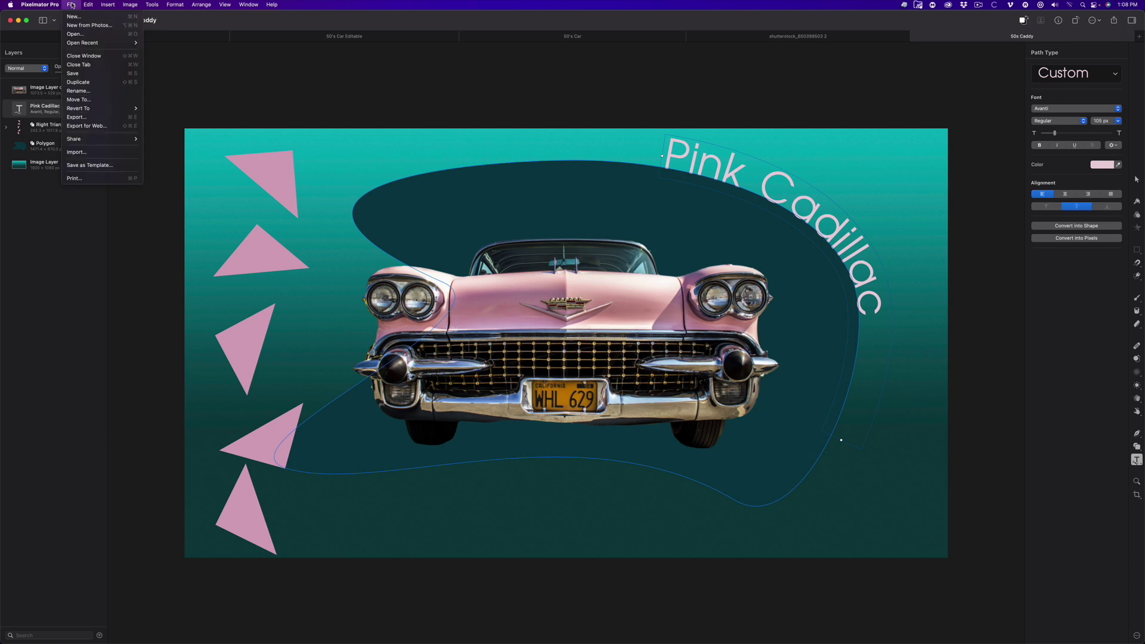
{"action": "left_click", "coordinate": [77, 117]}
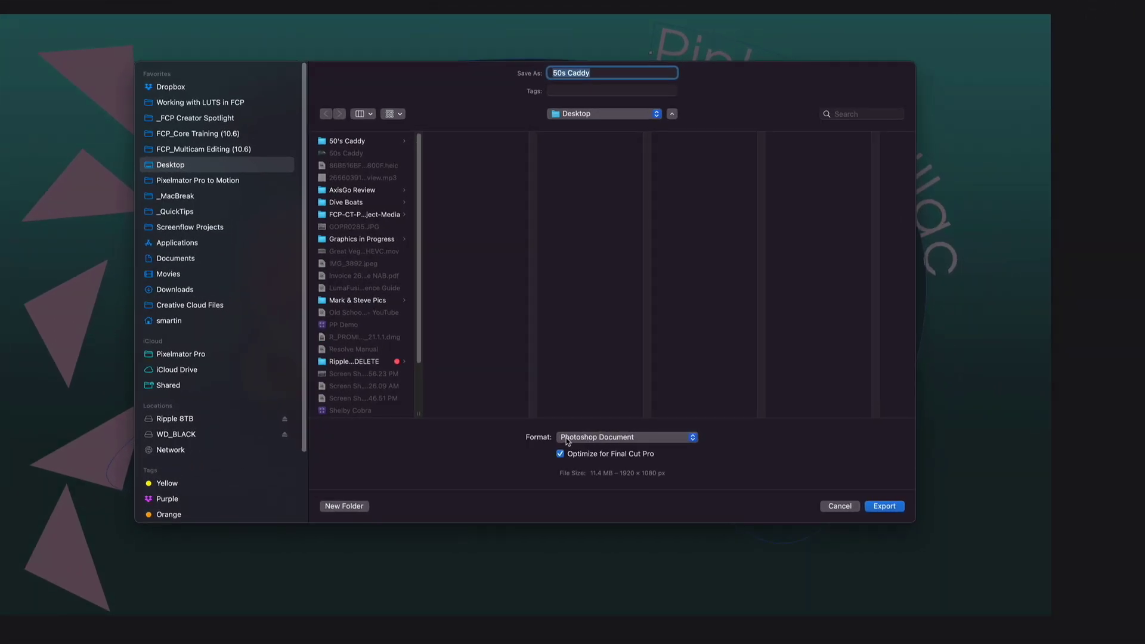
{"action": "left_click", "coordinate": [596, 432]}
{"action": "left_click", "coordinate": [649, 444]}
{"action": "left_click", "coordinate": [884, 507]}
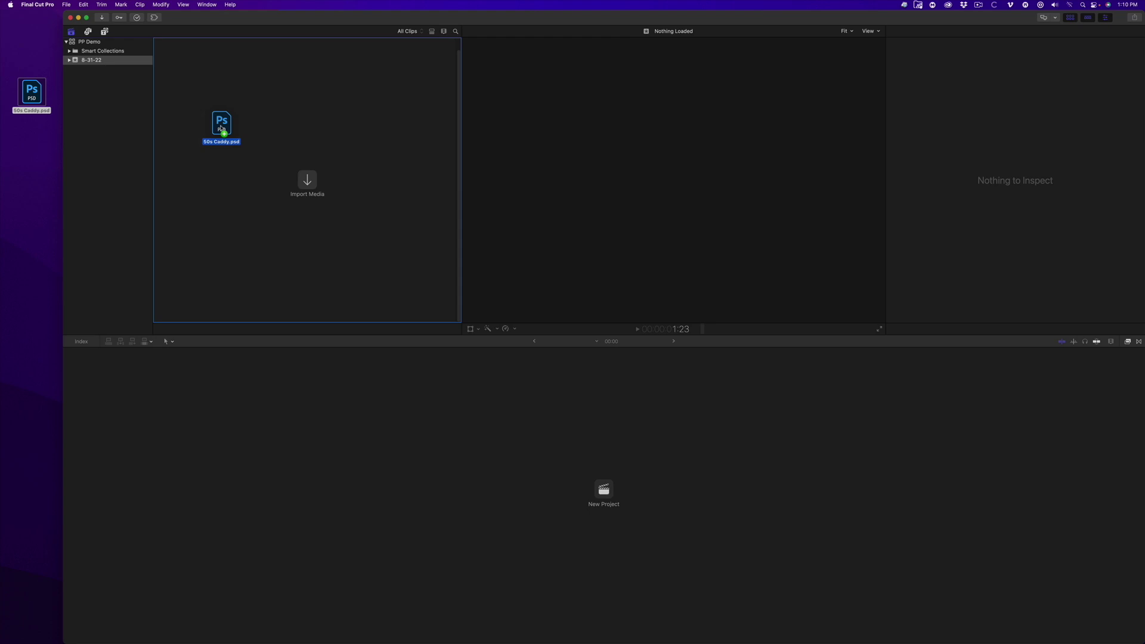
Step: Import 50s Caddy.psd from the Desktop into the 8-31-22 event
{"action": "left_click_drag", "start_coordinate": [221, 127], "coordinate": [221, 127]}
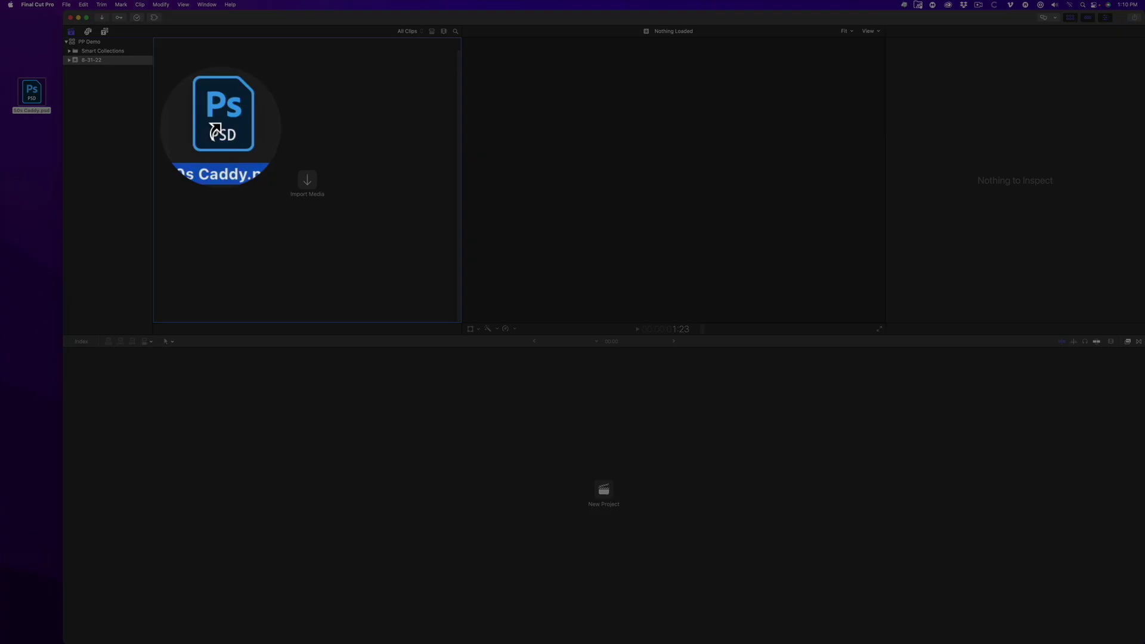
{"action": "left_click_drag", "start_coordinate": [220, 128], "coordinate": [221, 127]}
{"action": "left_click_drag", "start_coordinate": [221, 127], "coordinate": [216, 128]}
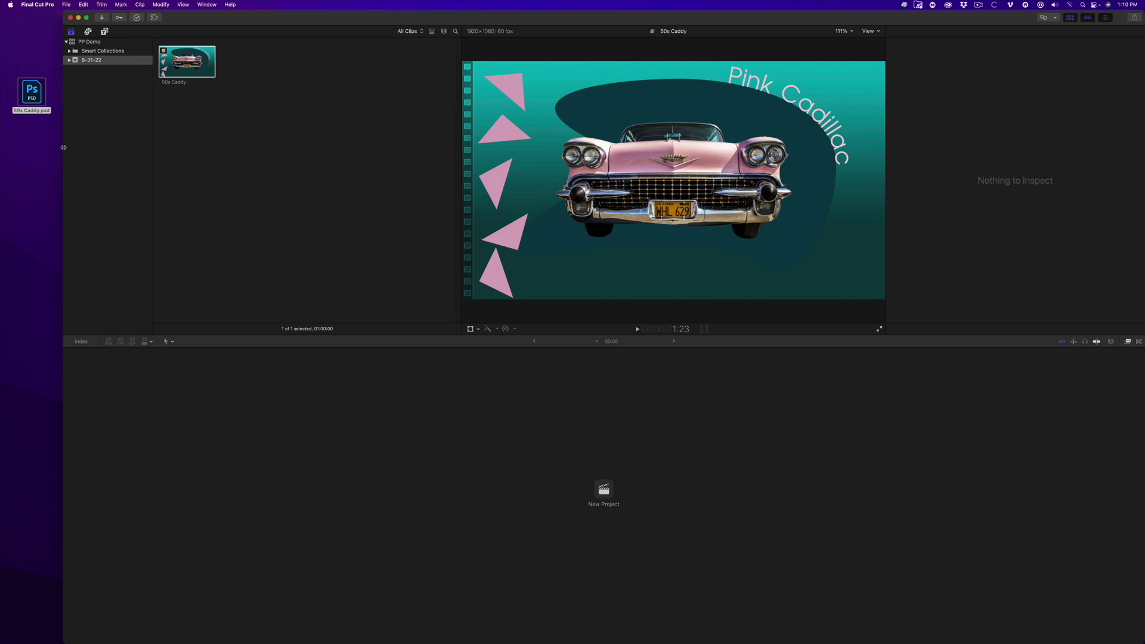
Step: Widen the window, open the 50s Caddy clip in the timeline and preview the full composite
{"action": "left_click_drag", "start_coordinate": [50, 148], "coordinate": [1, 148]}
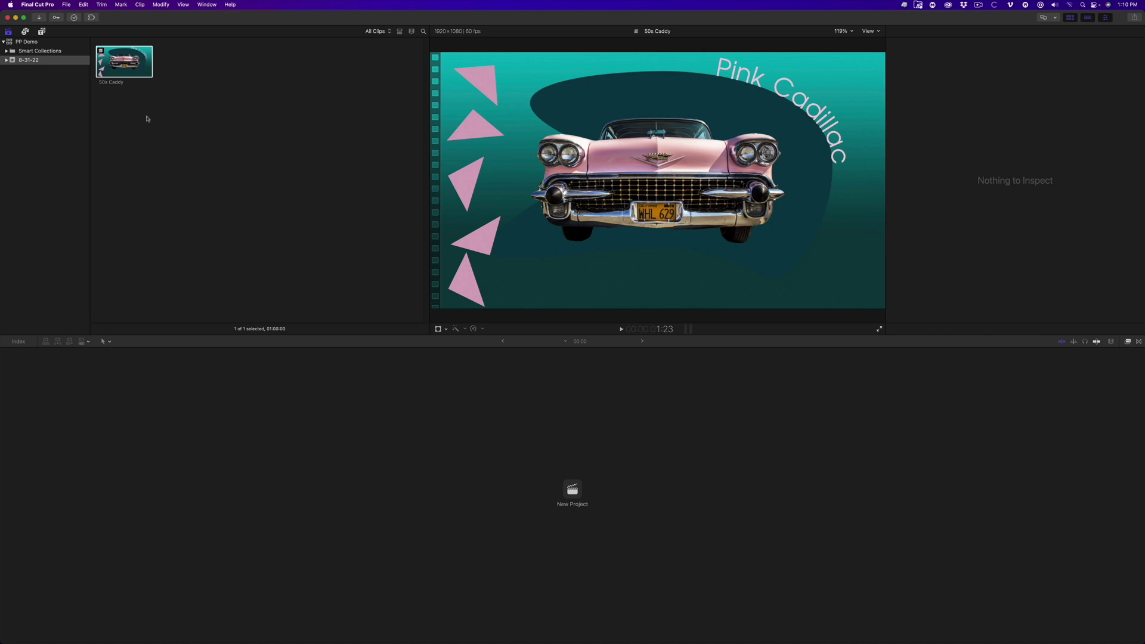
{"action": "double_click", "coordinate": [129, 81]}
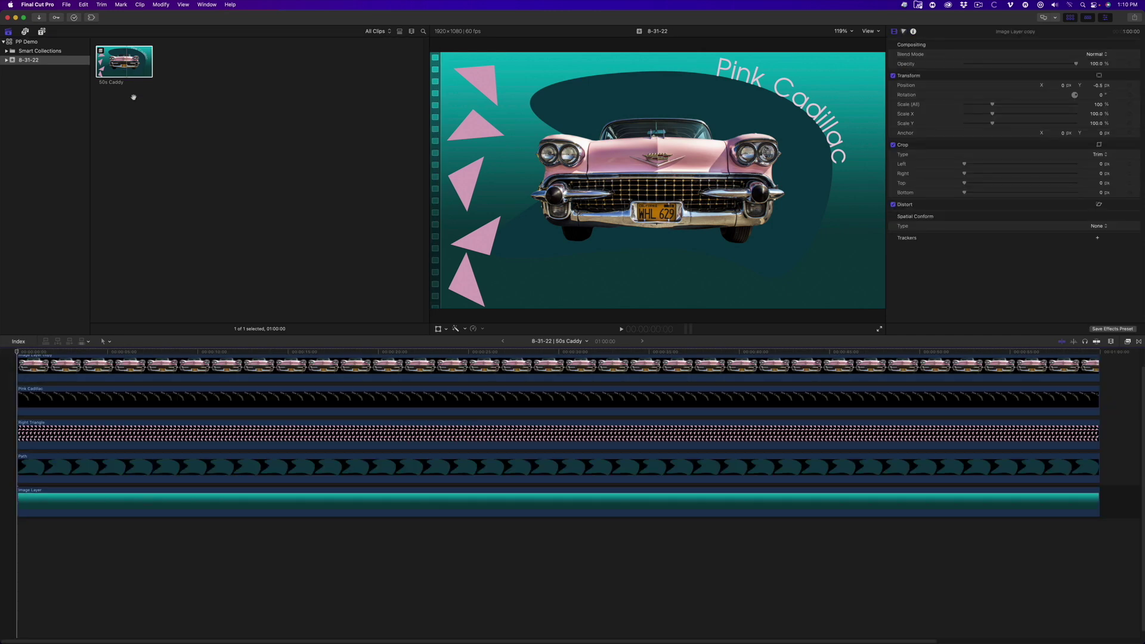
{"action": "left_click", "coordinate": [211, 353]}
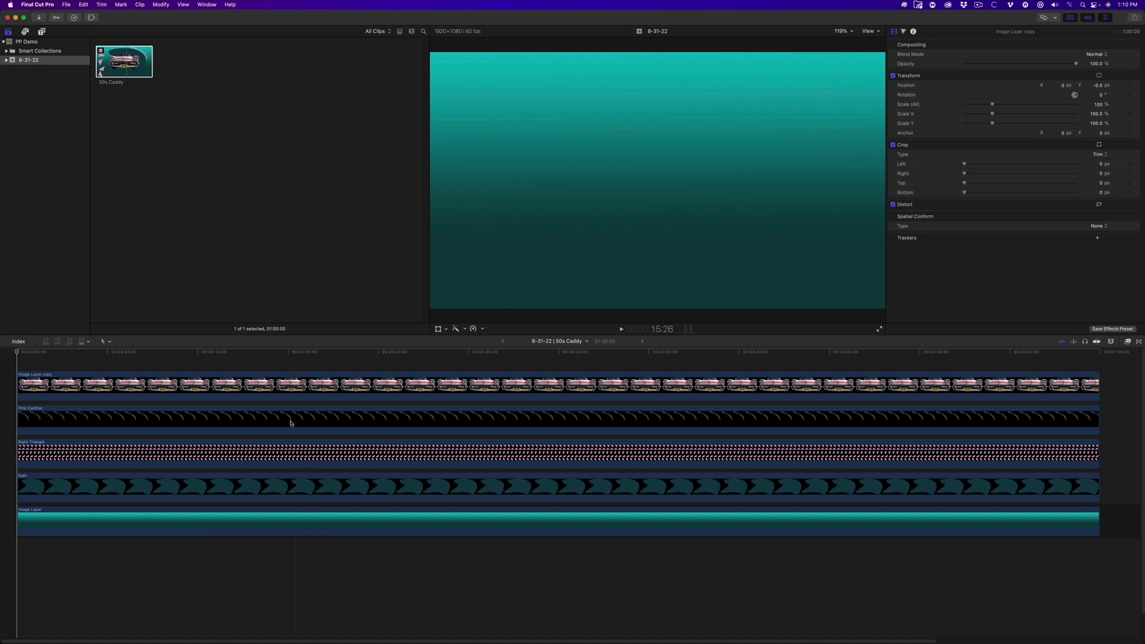
{"action": "left_click", "coordinate": [294, 353]}
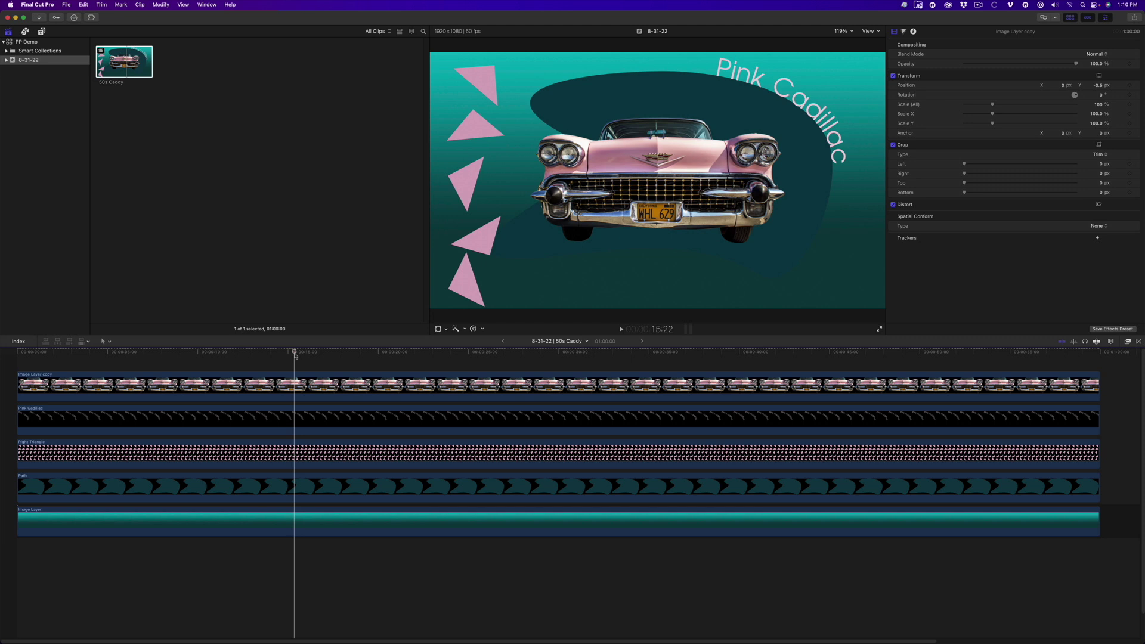
{"action": "left_click", "coordinate": [133, 70]}
Step: Reveal the clip's source file in Finder and open 50s Caddy.psd with Pixelmator Pro
{"action": "right_click", "coordinate": [132, 69]}
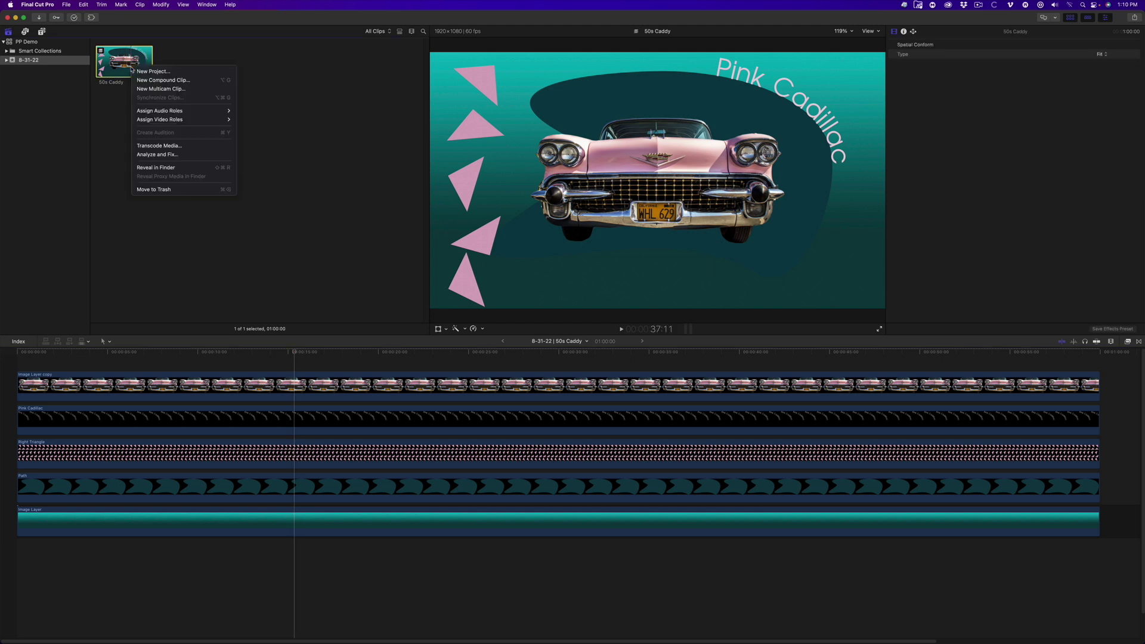
{"action": "left_click", "coordinate": [156, 168]}
{"action": "right_click", "coordinate": [351, 158]}
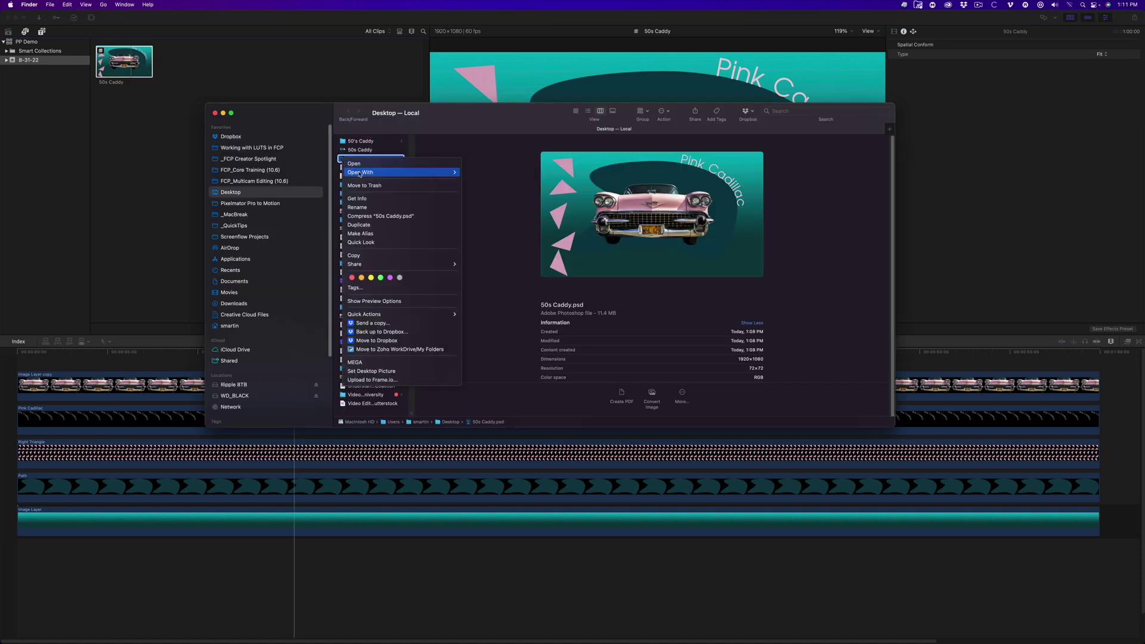
{"action": "mouse_move", "coordinate": [360, 173]}
{"action": "left_click", "coordinate": [488, 229]}
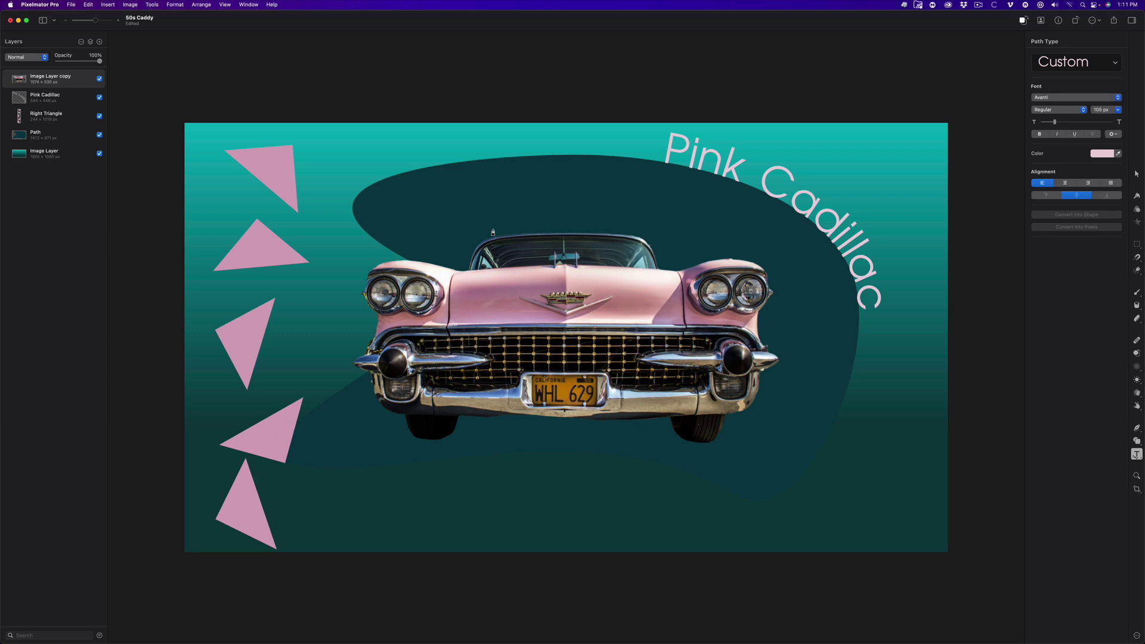
Step: Resize the dark blob slightly and give it a teal gradient darkening to near black
{"action": "key", "text": "v"}
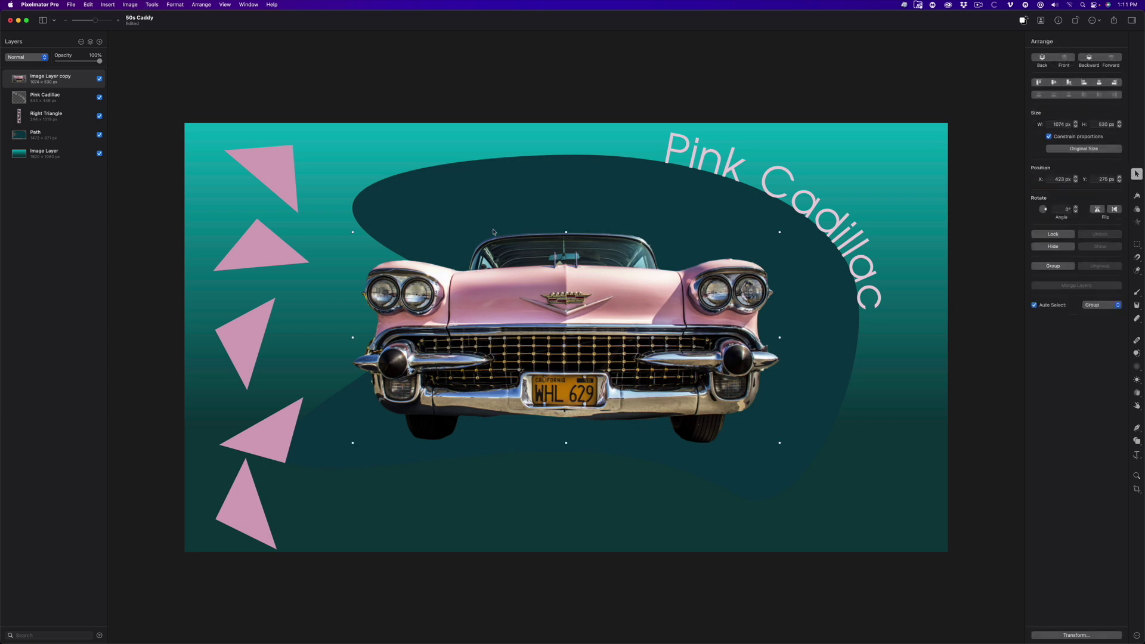
{"action": "left_click", "coordinate": [494, 233]}
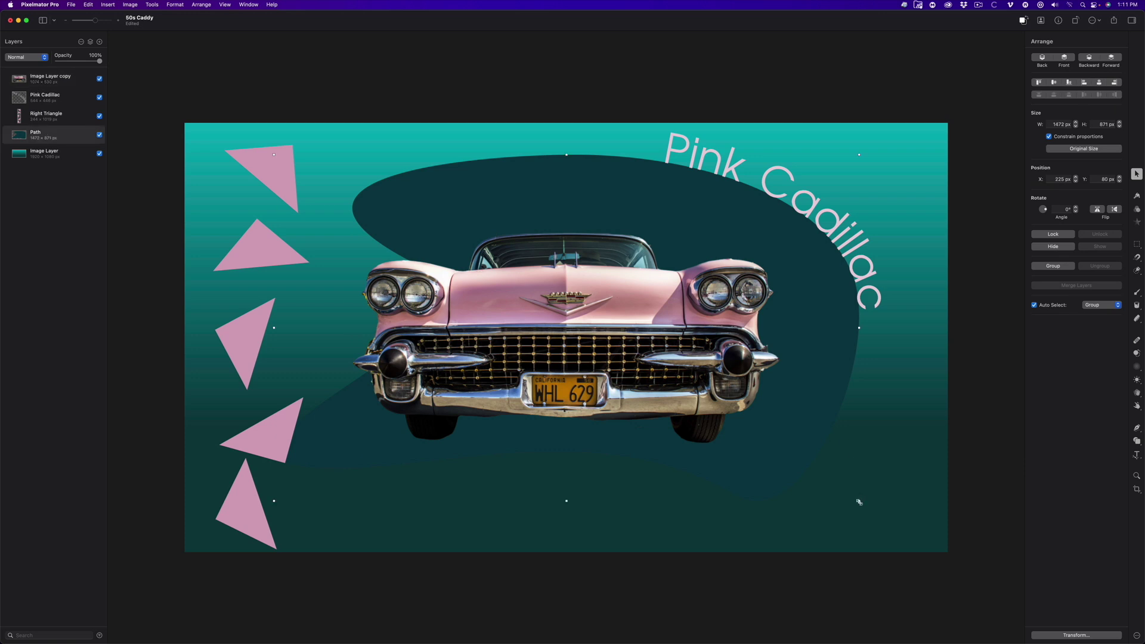
{"action": "mouse_move", "coordinate": [860, 500]}
{"action": "left_mouse_down"}
{"action": "mouse_move", "coordinate": [765, 443]}
{"action": "mouse_move", "coordinate": [857, 499]}
{"action": "left_mouse_up"}
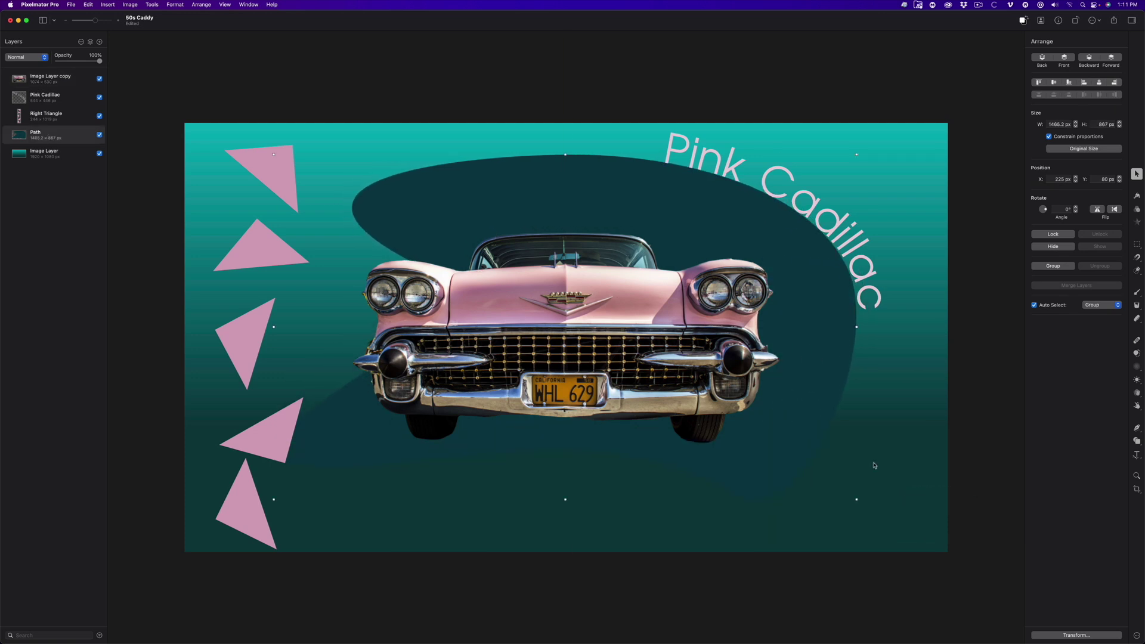
{"action": "left_click", "coordinate": [1138, 196]}
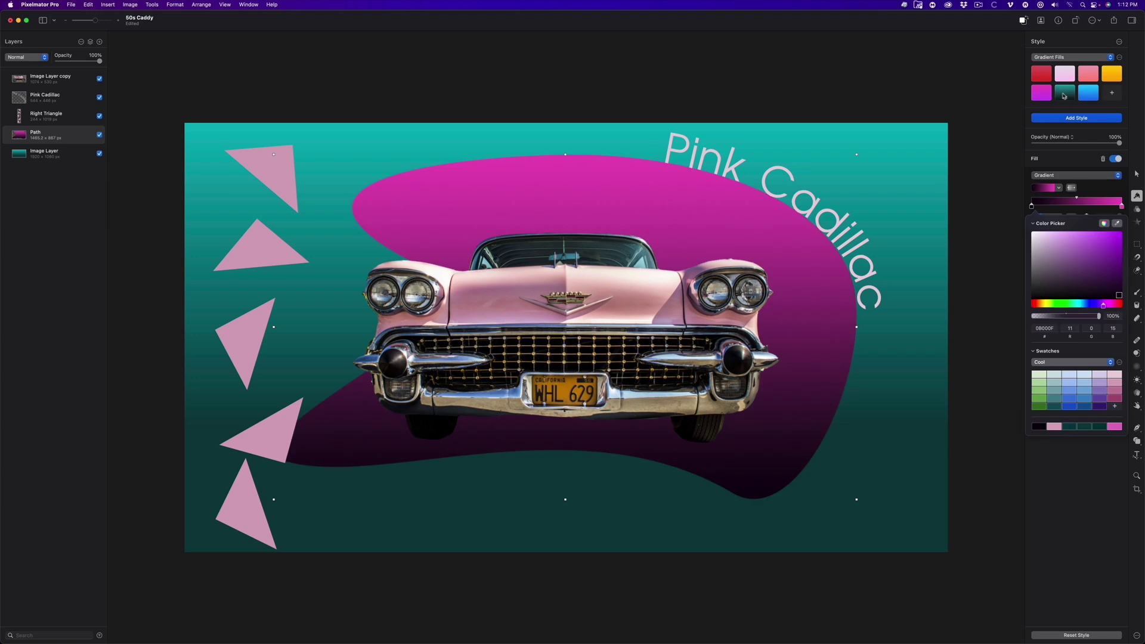
{"action": "left_click", "coordinate": [1065, 93]}
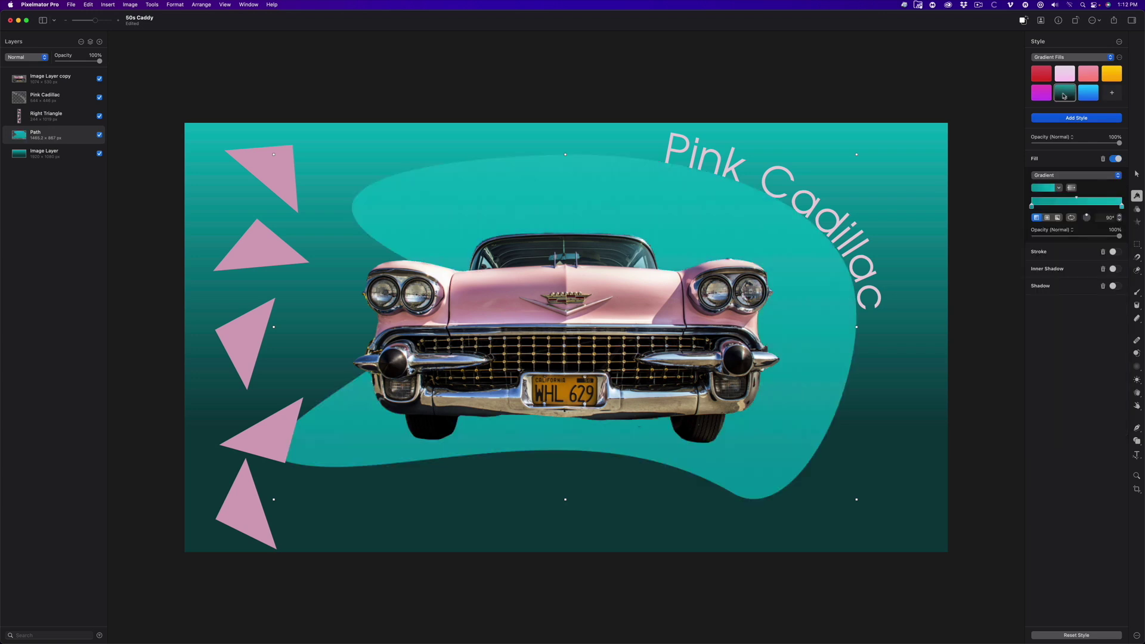
{"action": "left_click", "coordinate": [1032, 207]}
{"action": "left_click_drag", "start_coordinate": [1113, 251], "coordinate": [1117, 293]}
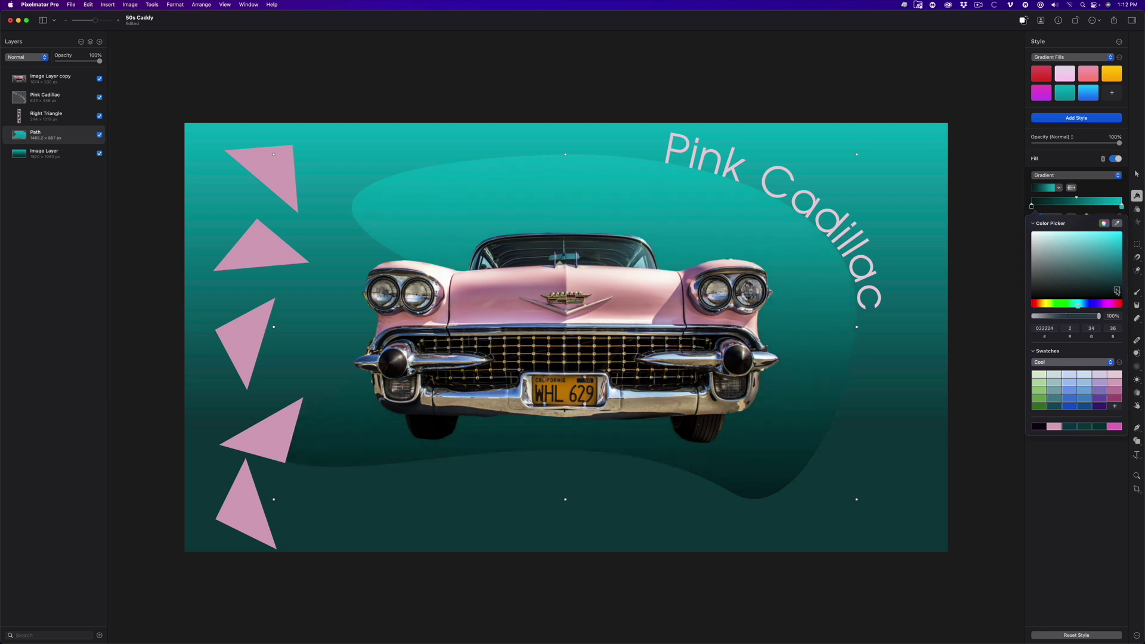
Step: Give the background Image Layer a magenta gradient recoloured from deep purple to pink
{"action": "left_click", "coordinate": [913, 346]}
{"action": "left_click", "coordinate": [1042, 92]}
{"action": "left_click", "coordinate": [1032, 207]}
{"action": "left_click_drag", "start_coordinate": [1104, 263], "coordinate": [1117, 285]}
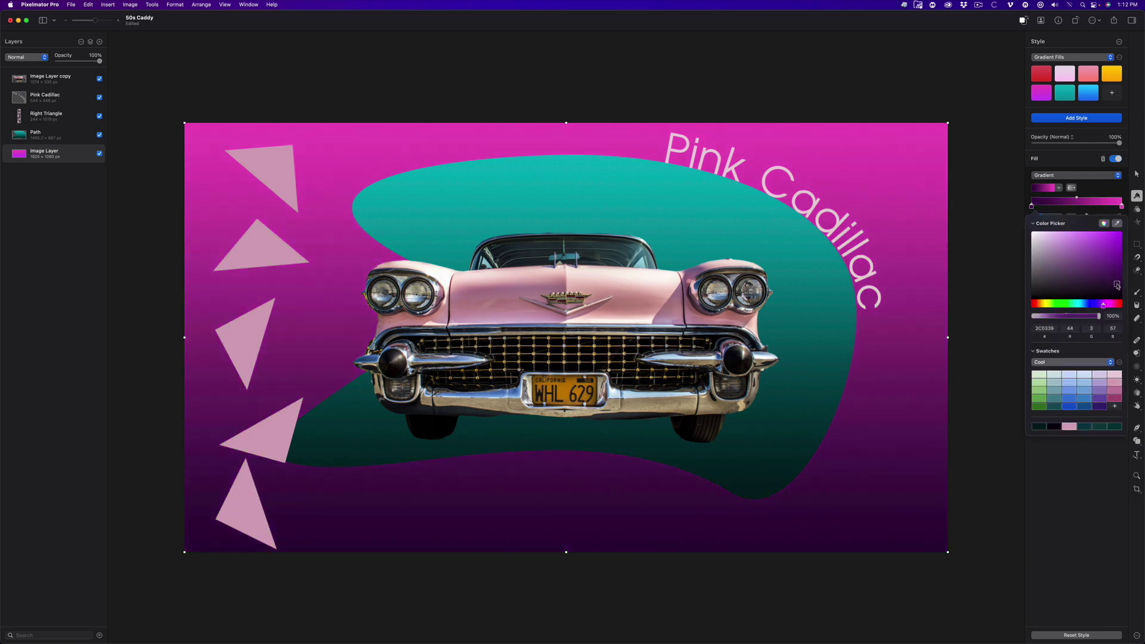
{"action": "left_click", "coordinate": [1121, 206]}
{"action": "left_click_drag", "start_coordinate": [1082, 239], "coordinate": [1084, 238]}
{"action": "key", "text": "super+e"}
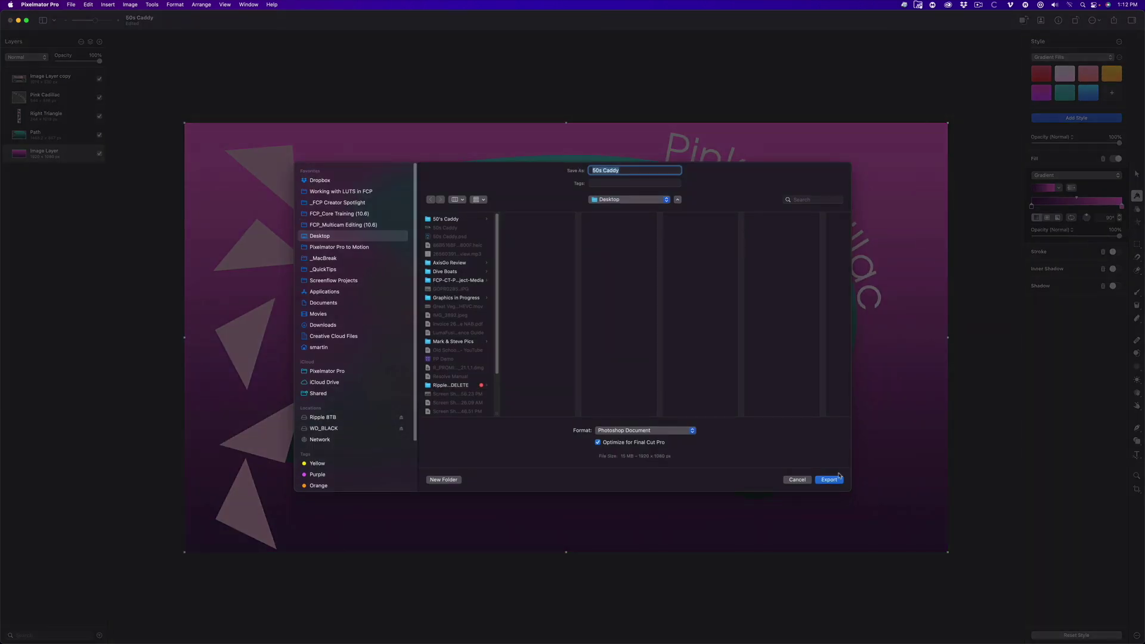
Step: Export over the existing 50s Caddy.psd and switch back to Final Cut Pro
{"action": "left_click", "coordinate": [831, 479]}
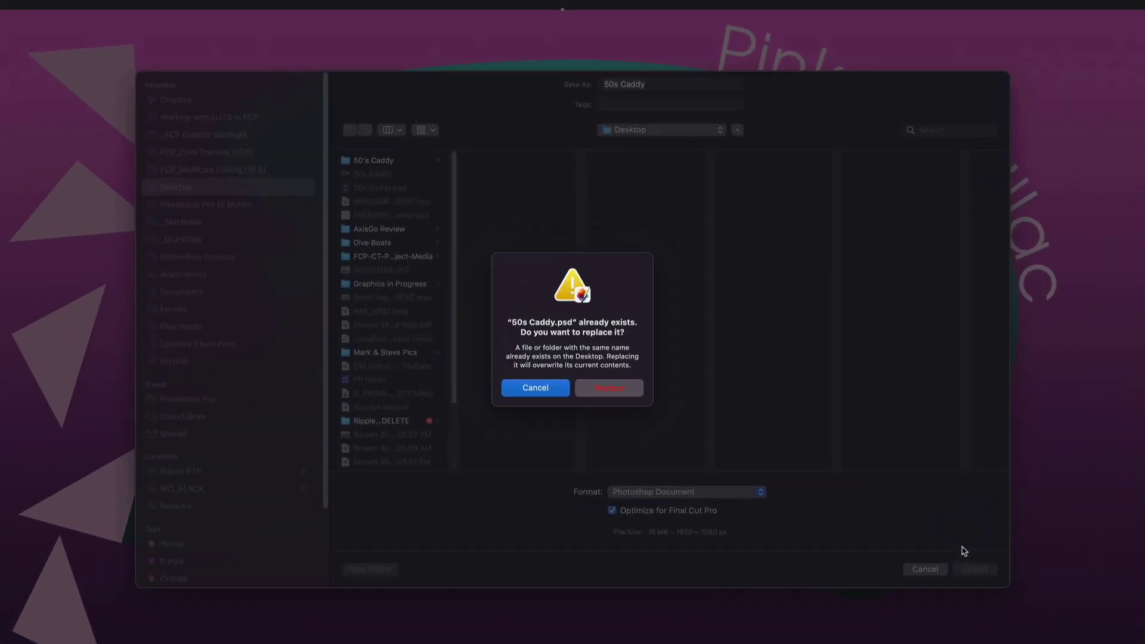
{"action": "left_click", "coordinate": [609, 388]}
{"action": "key", "text": "super+Tab"}
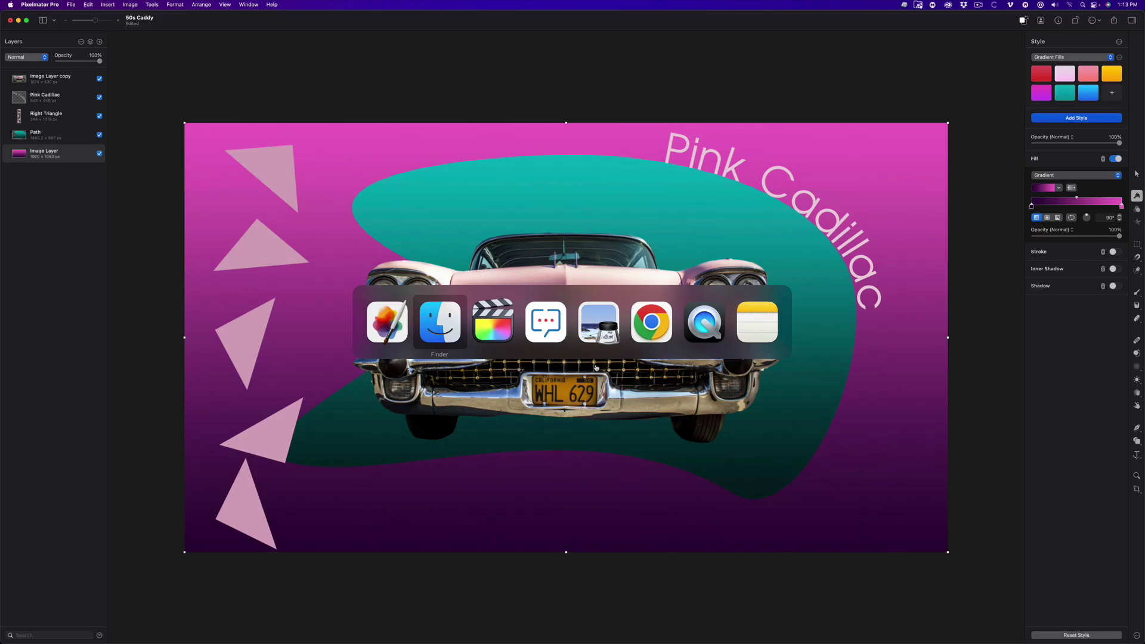
{"action": "key", "text": "super+Tab"}
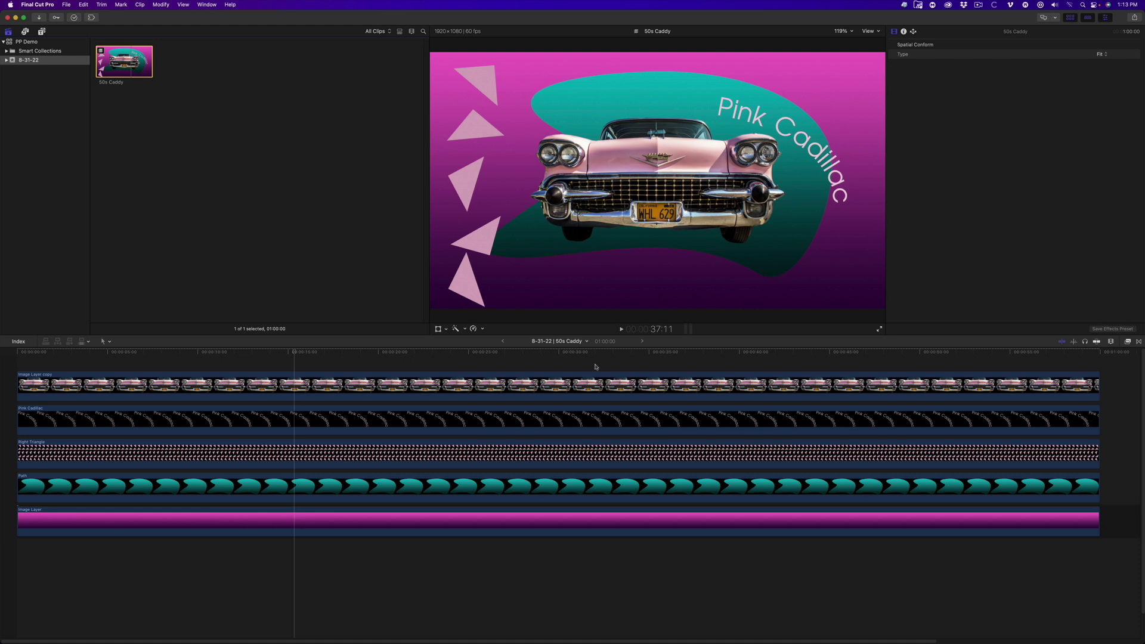
Step: Move the Pink Cadillac text layer higher in the frame using the Transform control
{"action": "left_click", "coordinate": [555, 417]}
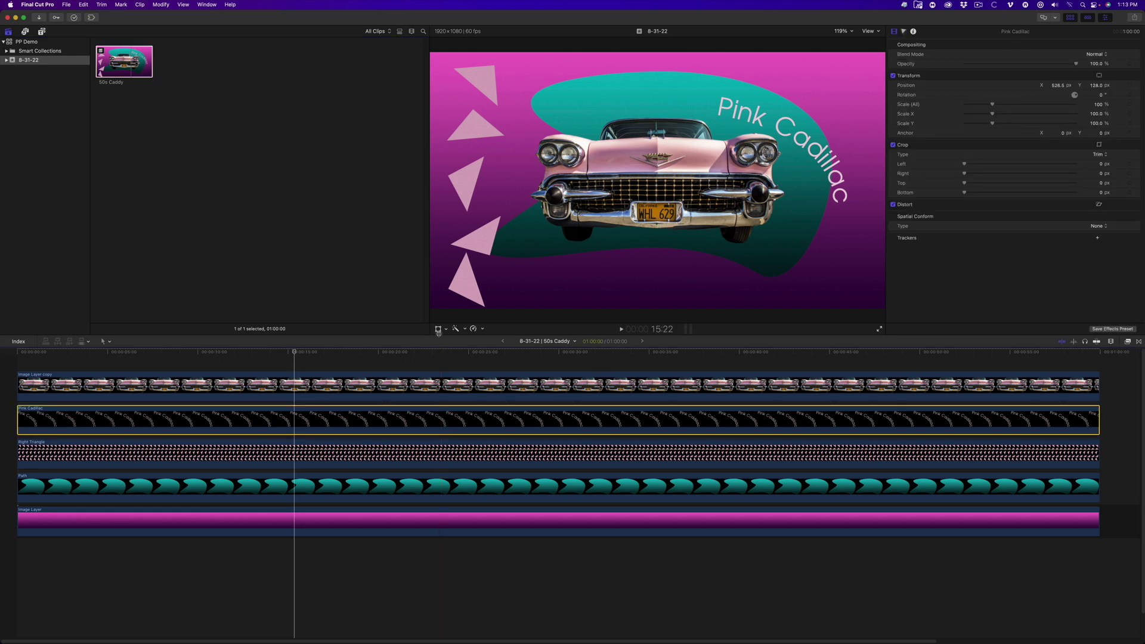
{"action": "left_click", "coordinate": [438, 330]}
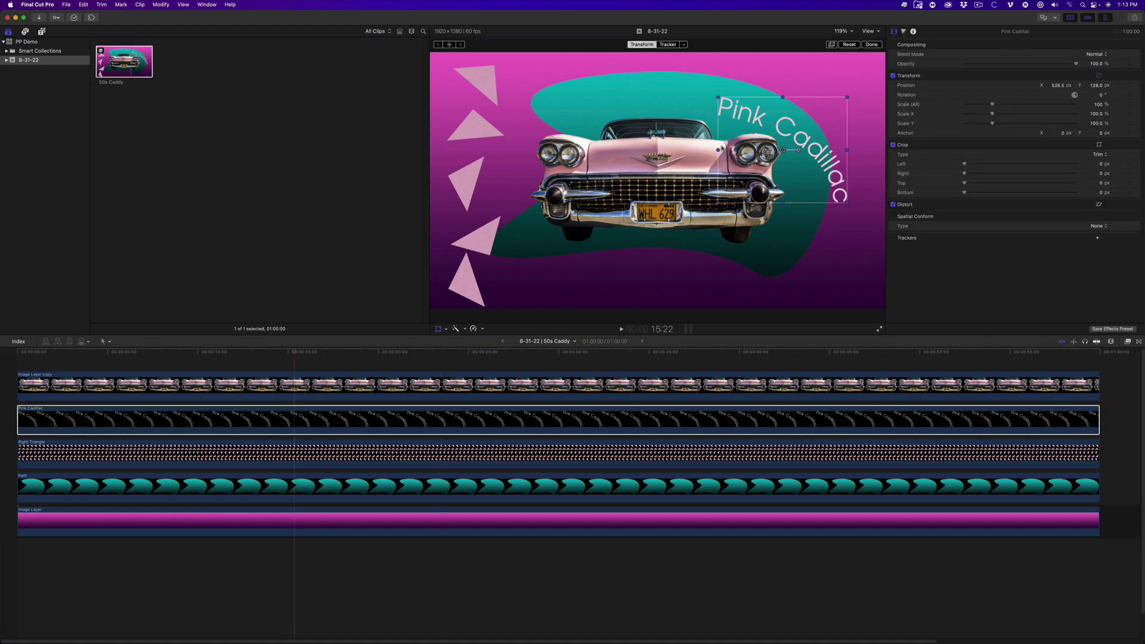
{"action": "left_click_drag", "start_coordinate": [783, 151], "coordinate": [782, 111]}
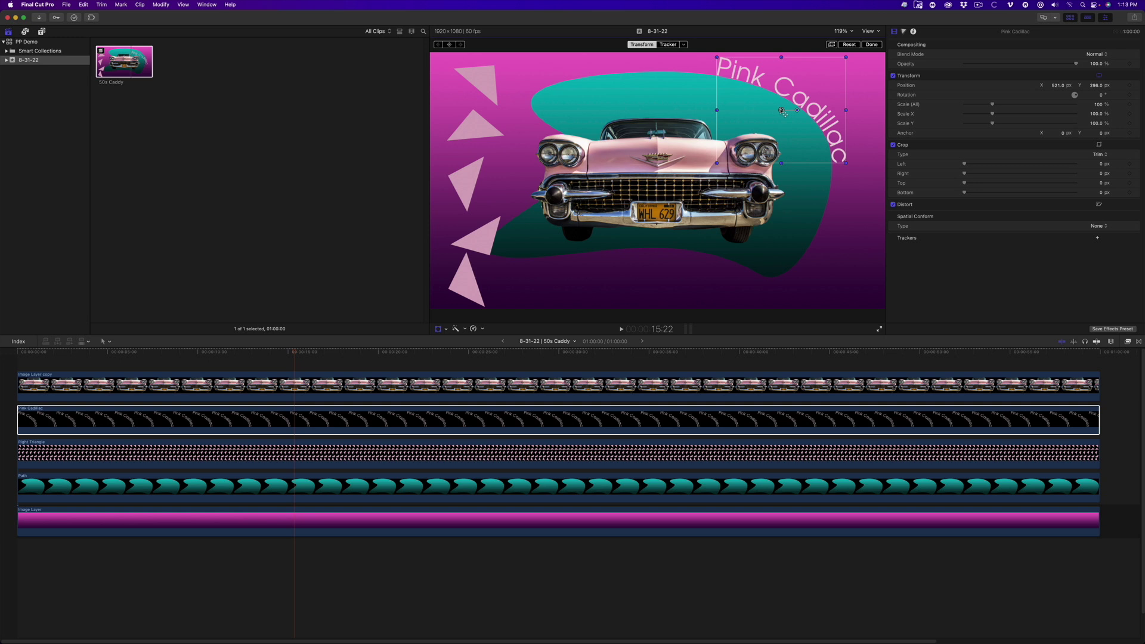
{"action": "left_click", "coordinate": [42, 32]}
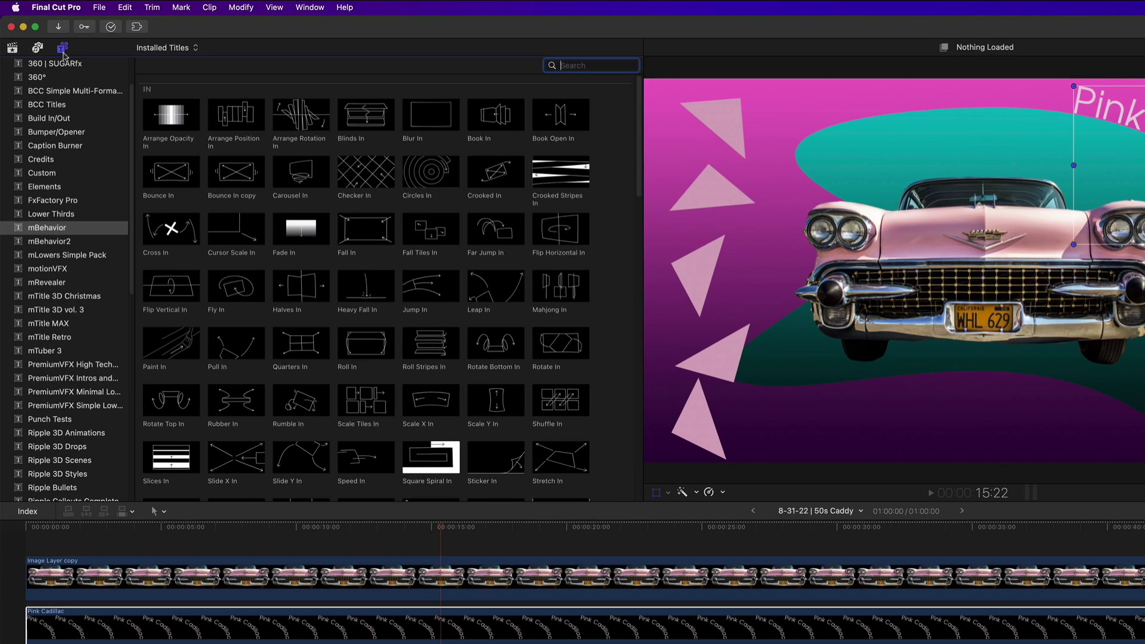
Step: Place the mBehavior Bounce In title at the timeline start and preview the playback
{"action": "left_click", "coordinate": [58, 230]}
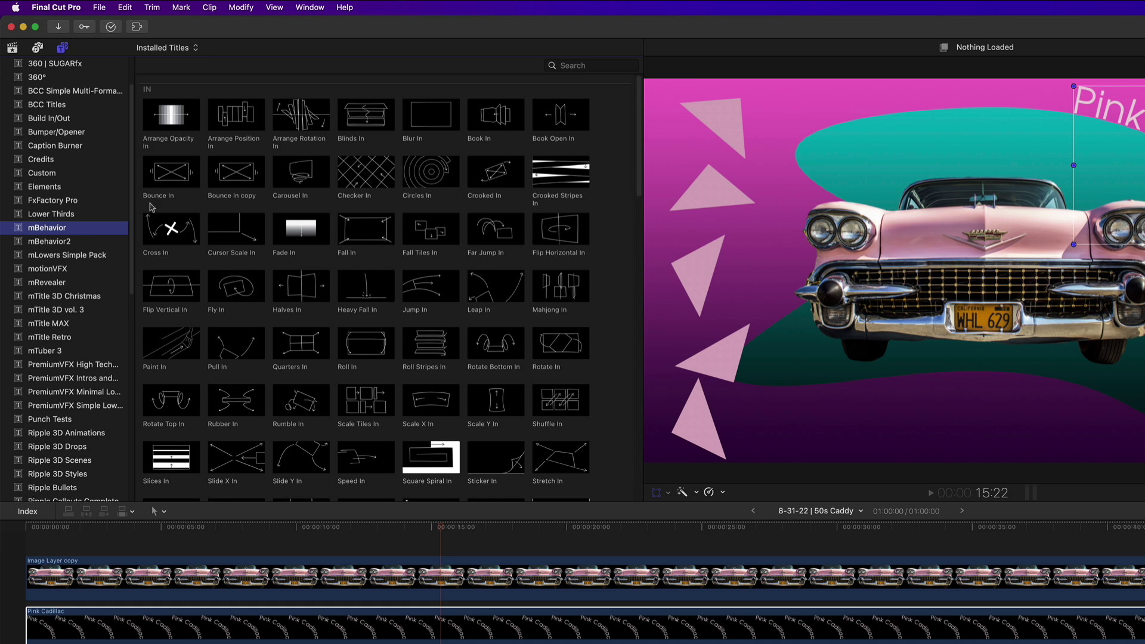
{"action": "left_click", "coordinate": [156, 175]}
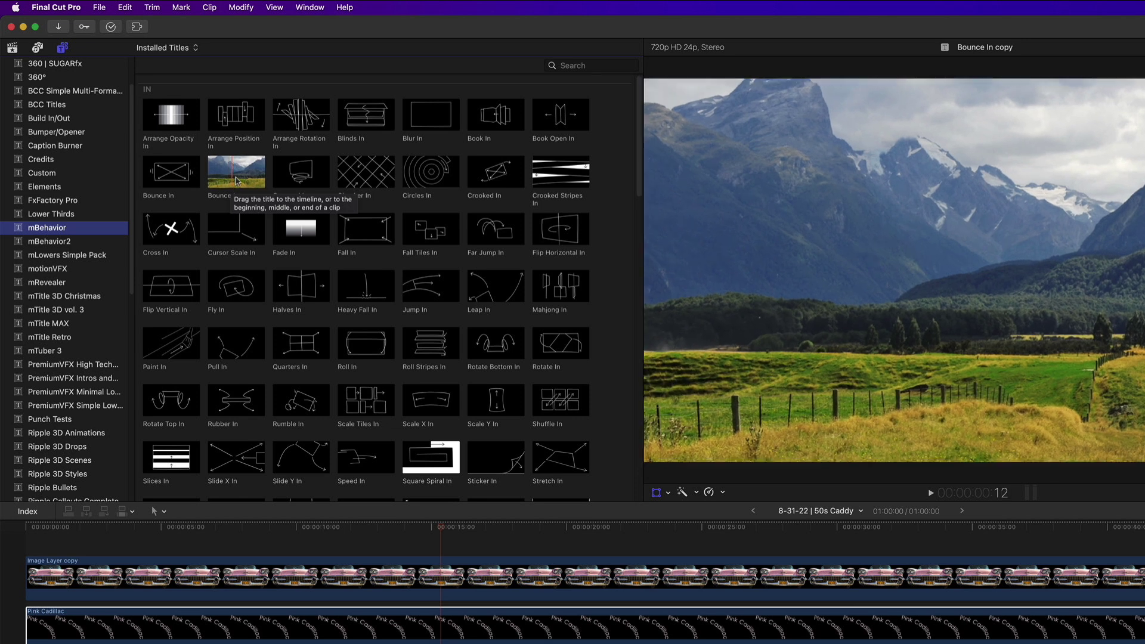
{"action": "left_click", "coordinate": [342, 177]}
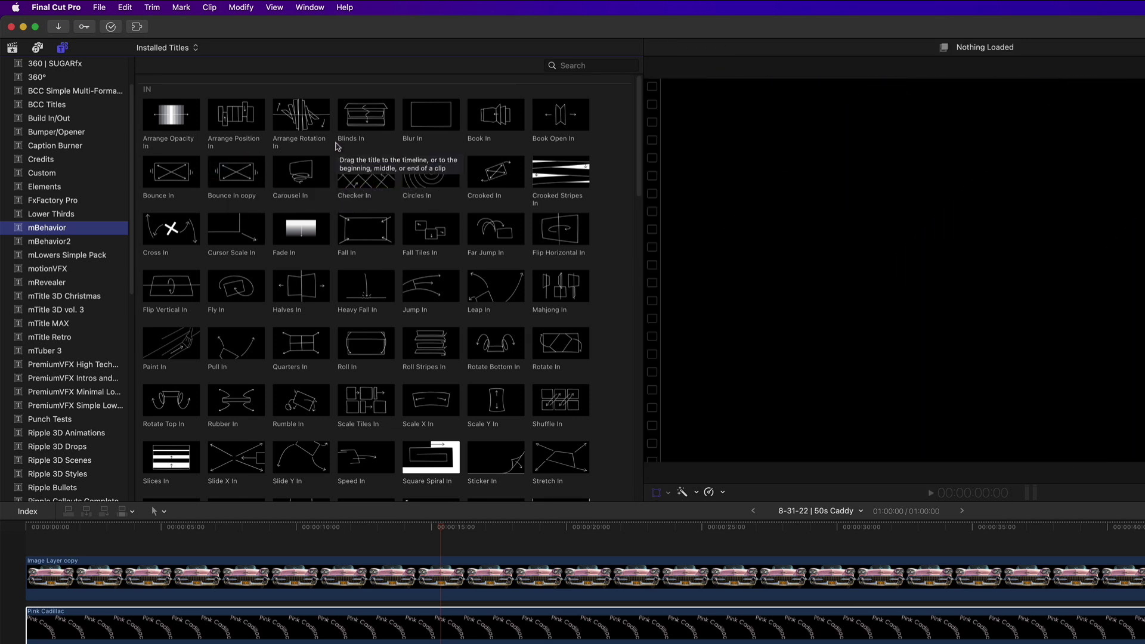
{"action": "left_click_drag", "start_coordinate": [171, 172], "coordinate": [30, 544]}
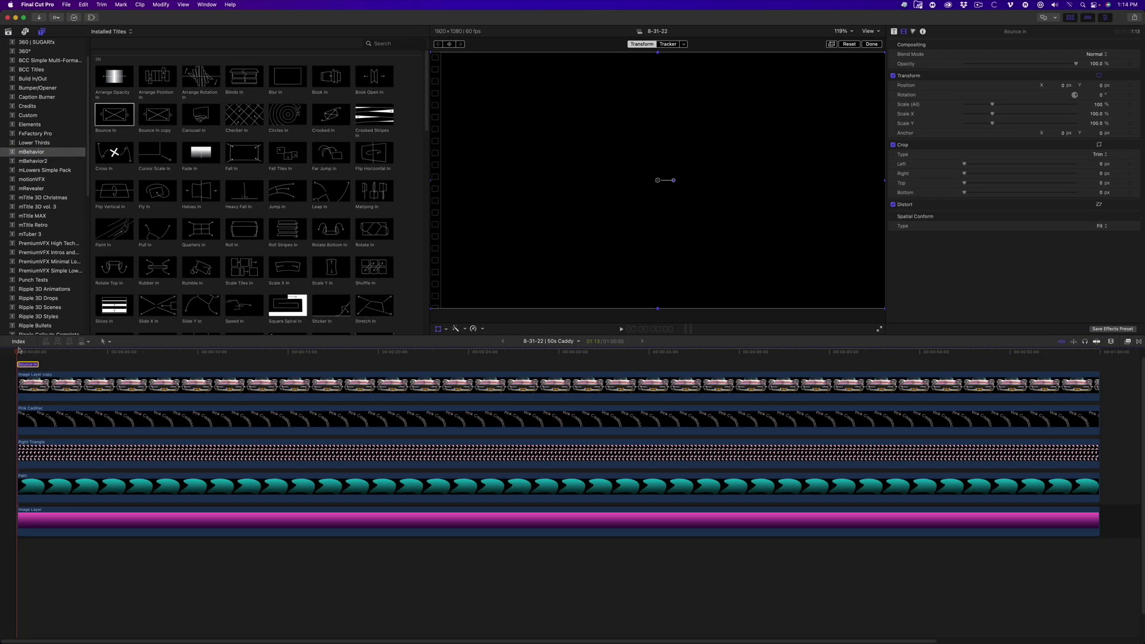
{"action": "left_click", "coordinate": [30, 525]}
{"action": "key", "text": "space"}
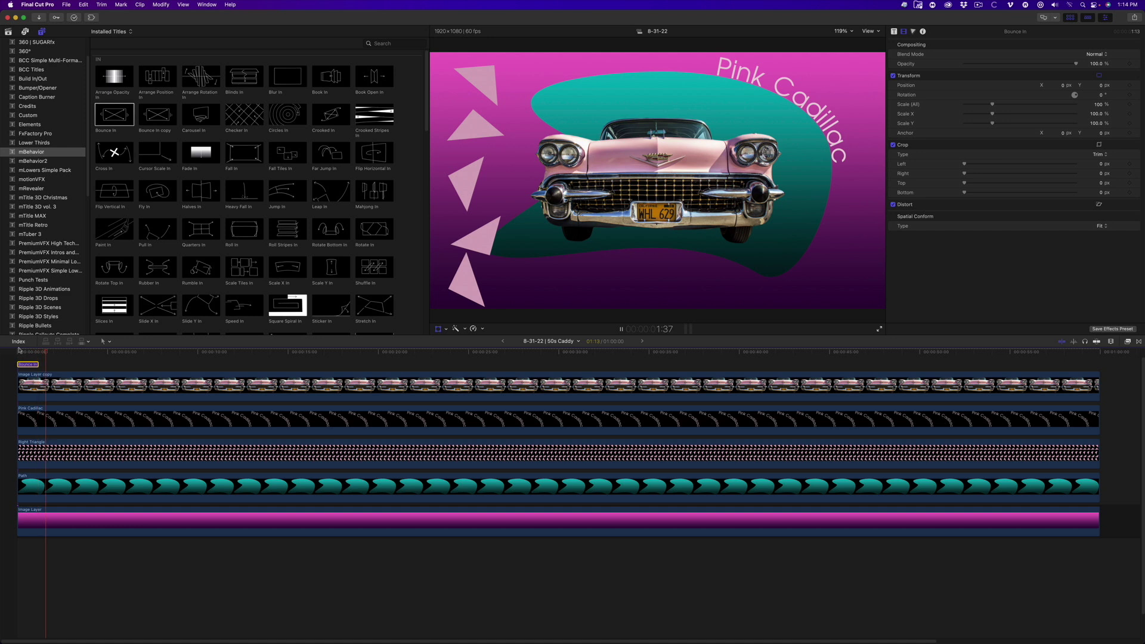
{"action": "key", "text": "space"}
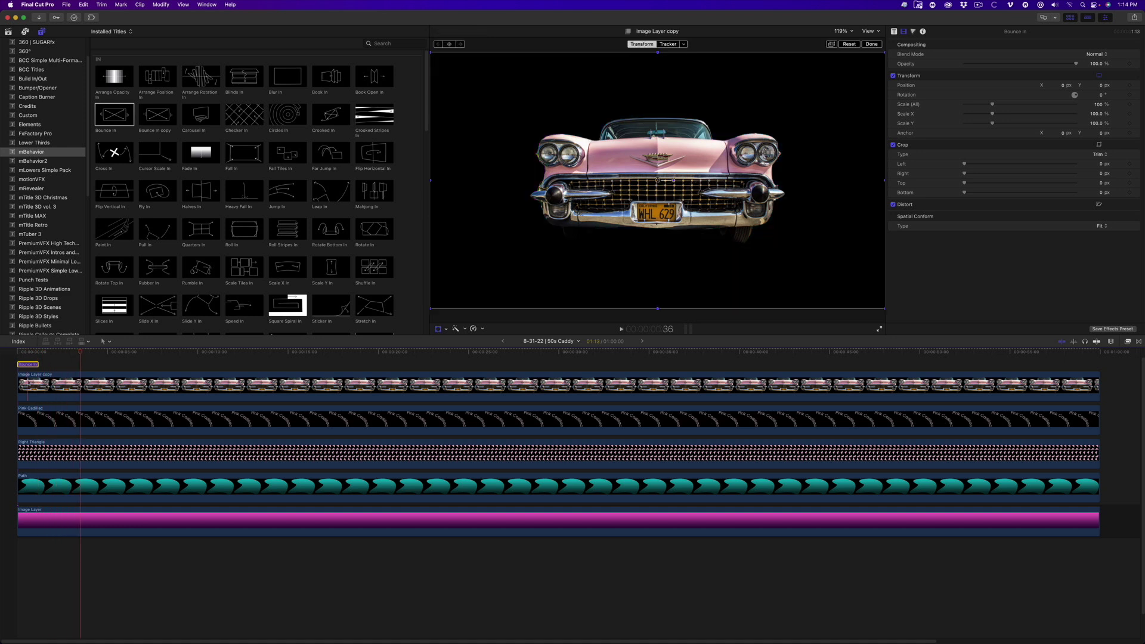
{"action": "left_click", "coordinate": [27, 382]}
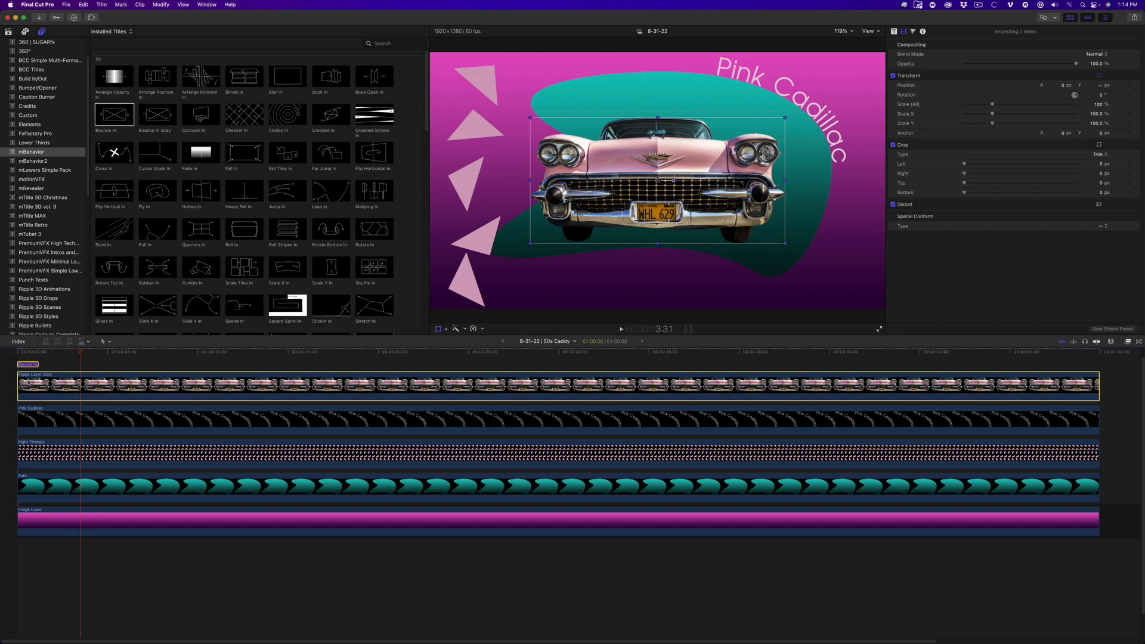
Step: Nest the car clip and Bounce In into a compound clip and play it back
{"action": "key", "text": "alt+g"}
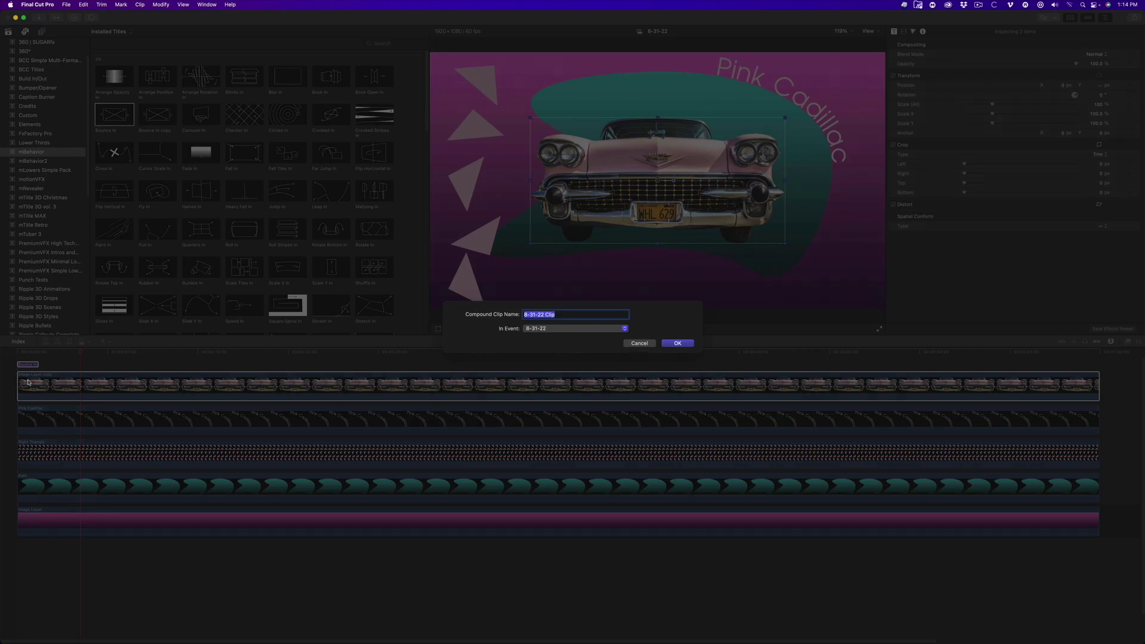
{"action": "key", "text": "Return"}
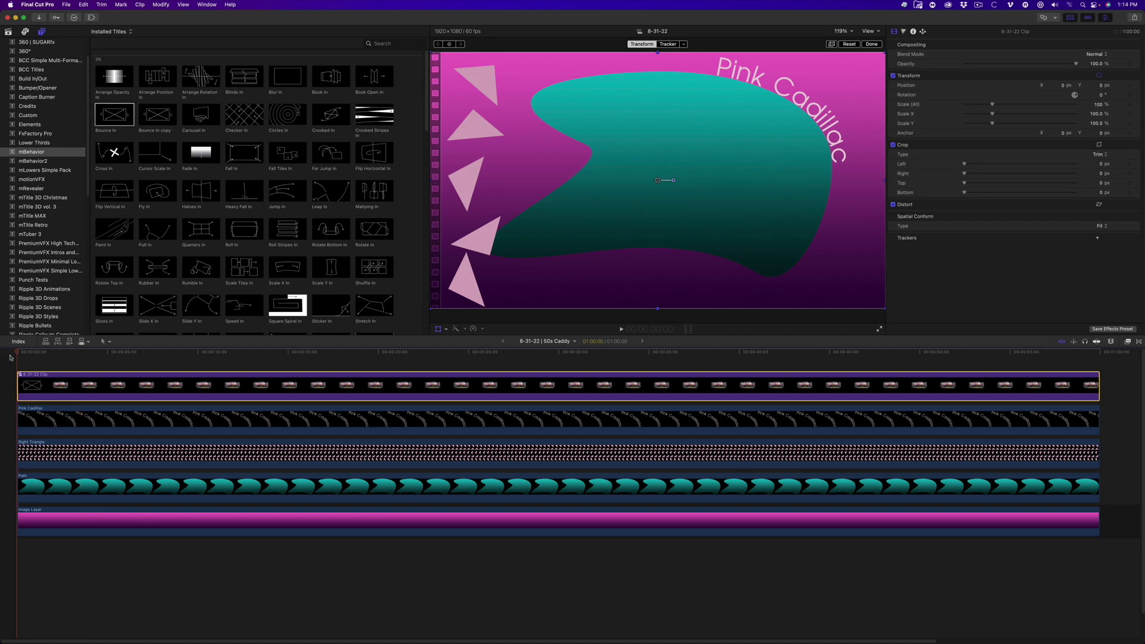
{"action": "key", "text": "space"}
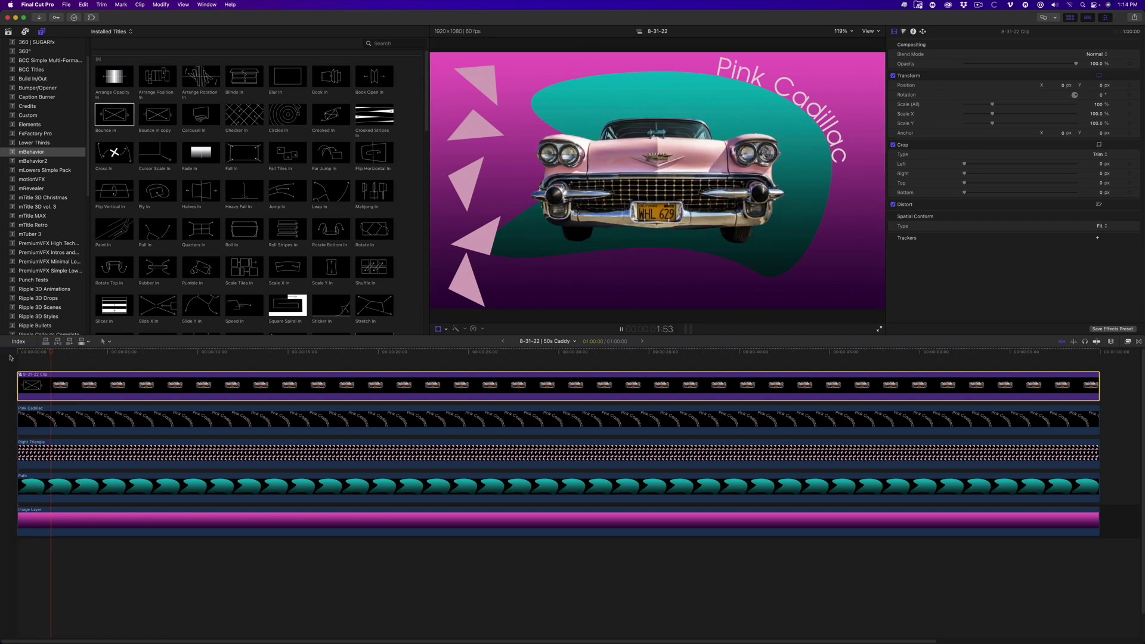
{"action": "key", "text": "space"}
{"action": "key", "text": "shift+t"}
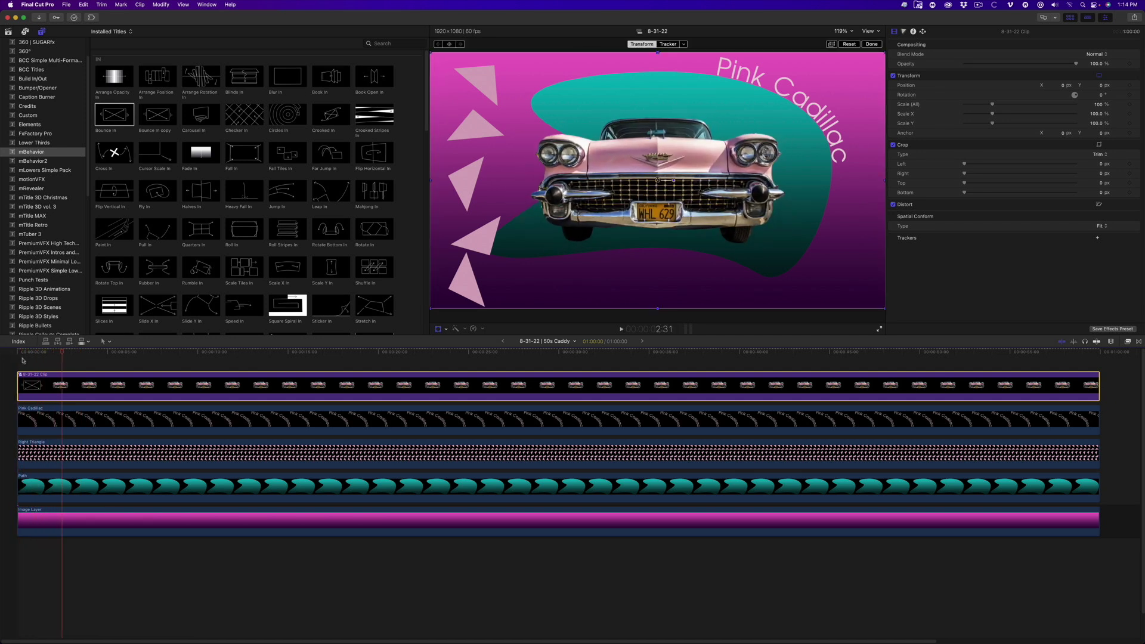
Step: Inside the compound clip, shorten the Bounce In title and connect the Fall In title
{"action": "double_click", "coordinate": [78, 385]}
{"action": "mouse_move", "coordinate": [21, 476]}
{"action": "left_mouse_down"}
{"action": "mouse_move", "coordinate": [31, 475]}
{"action": "mouse_move", "coordinate": [18, 476]}
{"action": "left_mouse_up"}
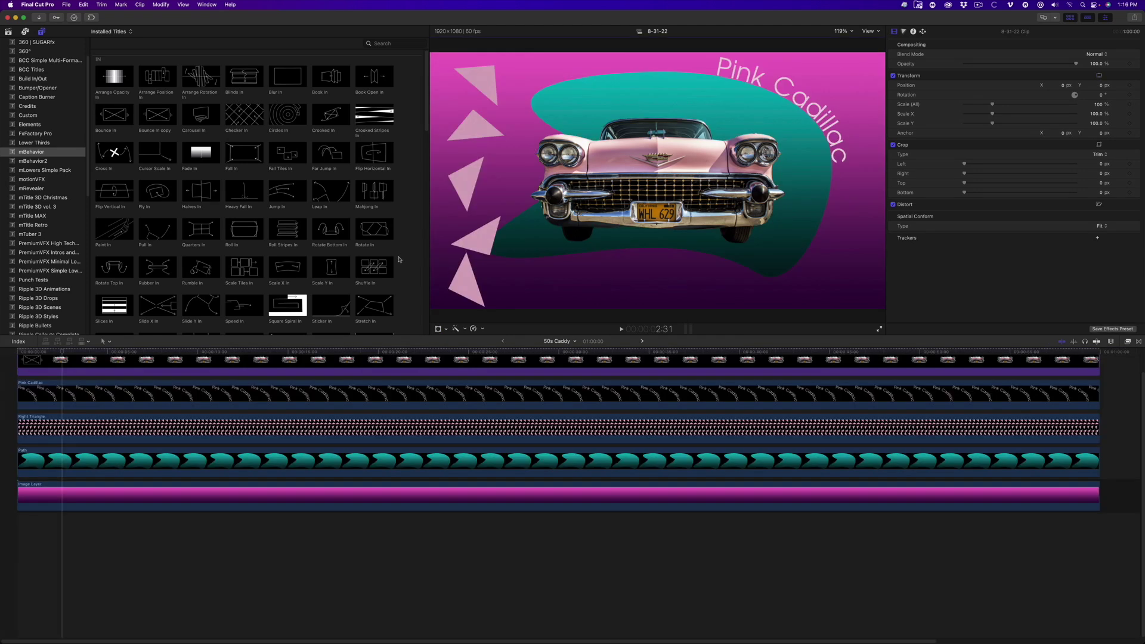
{"action": "left_click", "coordinate": [242, 157]}
{"action": "key", "text": "q"}
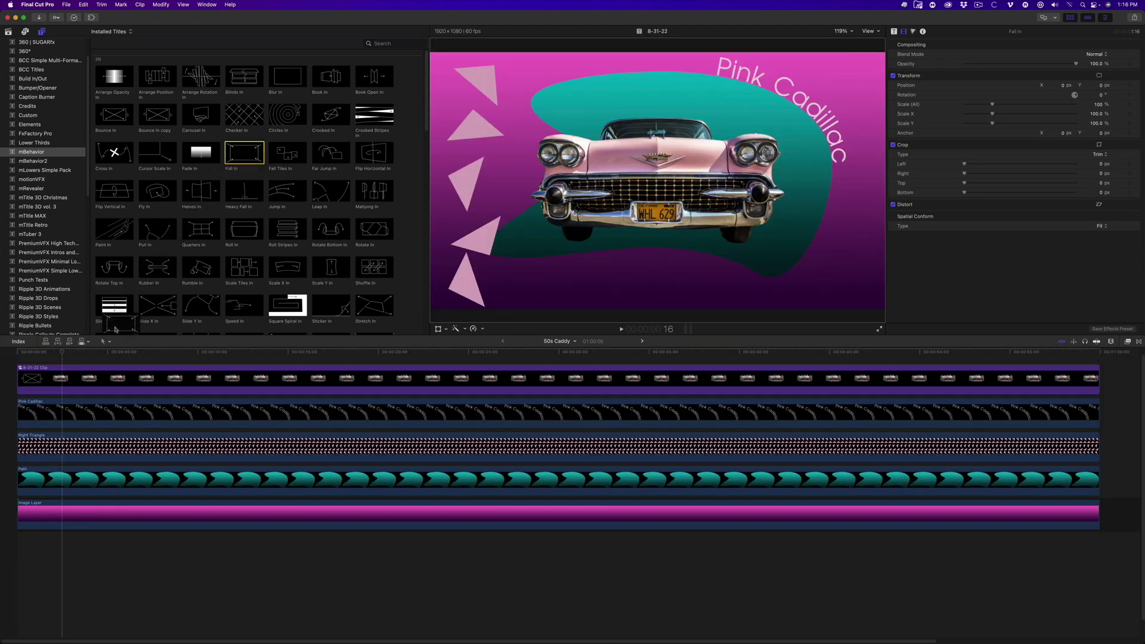
Step: Place the Fall In title above the teal Path clip, confirming the edit
{"action": "left_click_drag", "start_coordinate": [66, 358], "coordinate": [23, 471]}
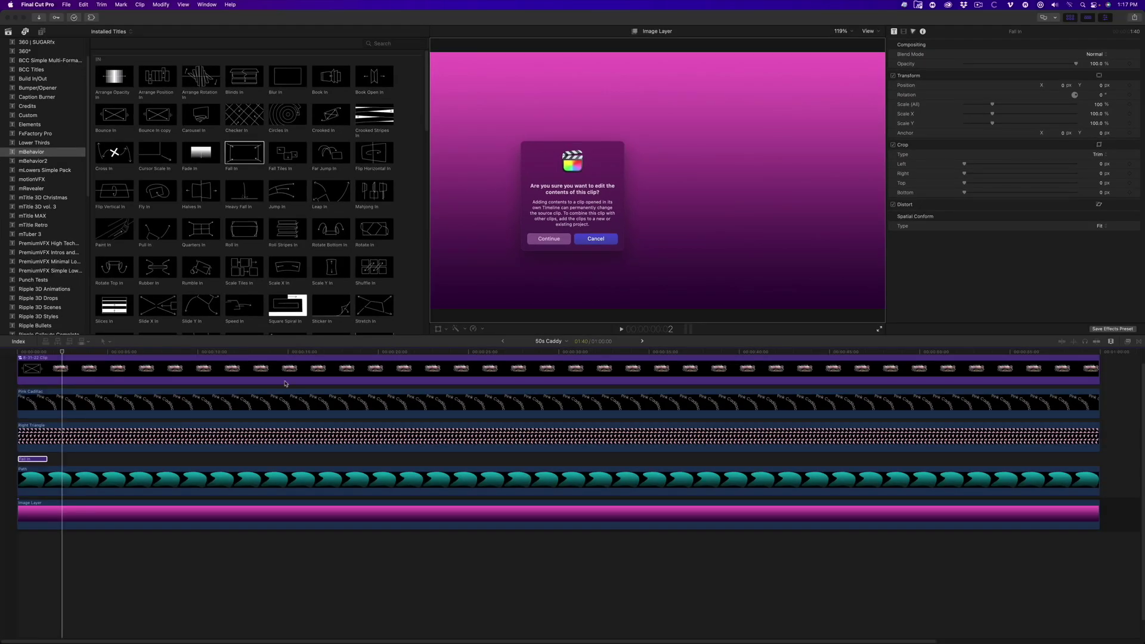
{"action": "left_click", "coordinate": [523, 370]}
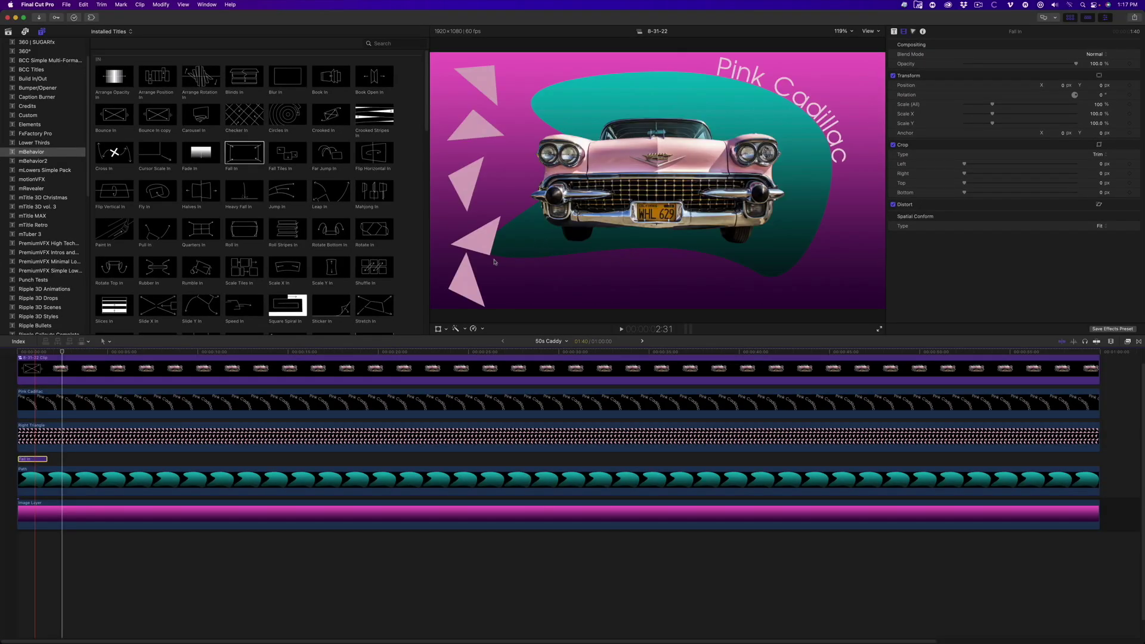
{"action": "left_click", "coordinate": [40, 352]}
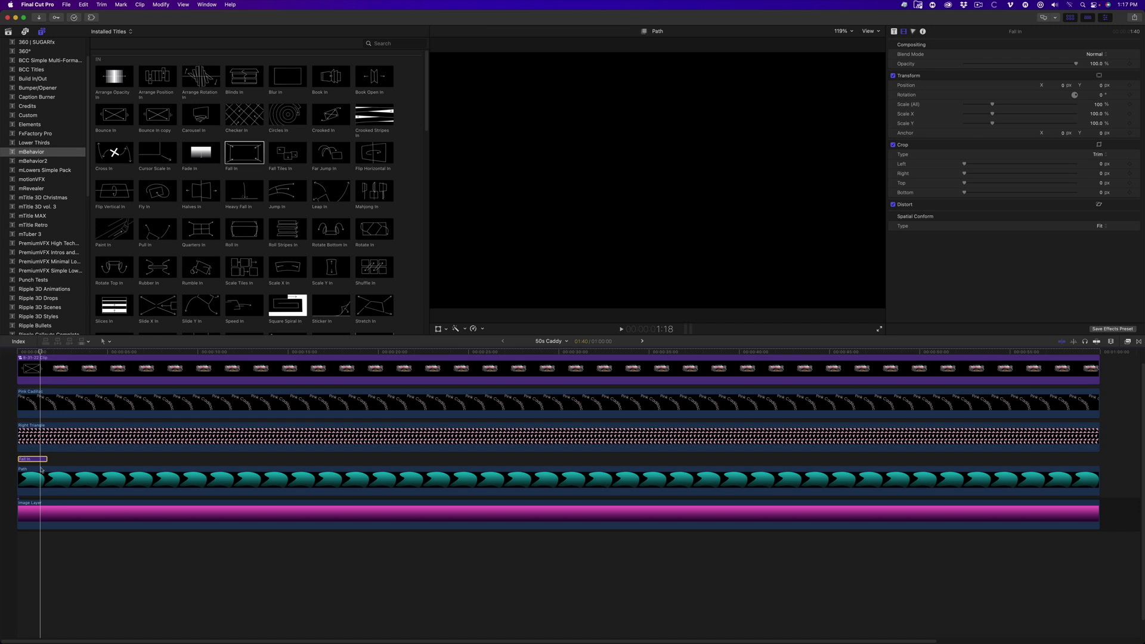
Step: Combine Path and Fall In into compound clip 8-31-22 Clip 1 and play from the start
{"action": "left_click", "coordinate": [43, 479]}
{"action": "key", "text": "alt+g"}
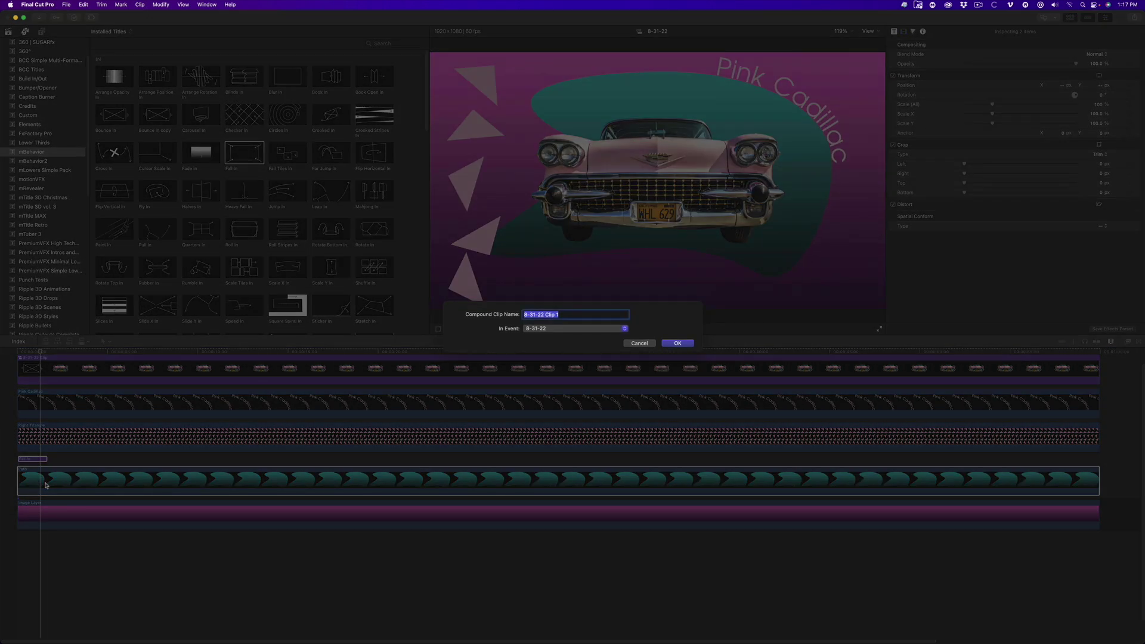
{"action": "key", "text": "Return"}
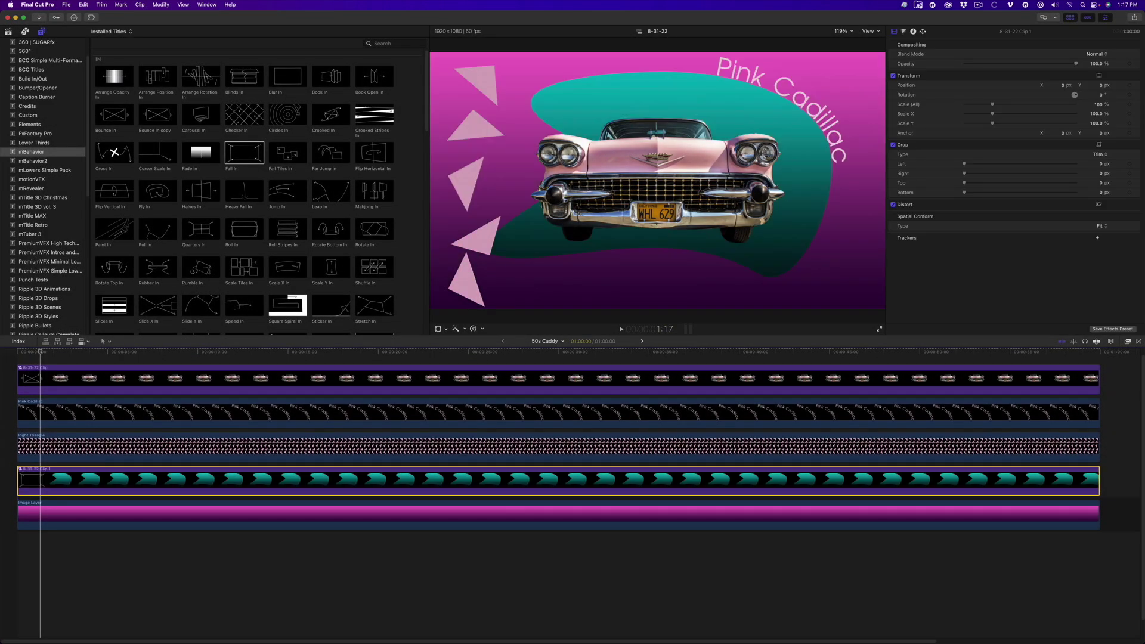
{"action": "key", "text": "Home"}
{"action": "key", "text": "space"}
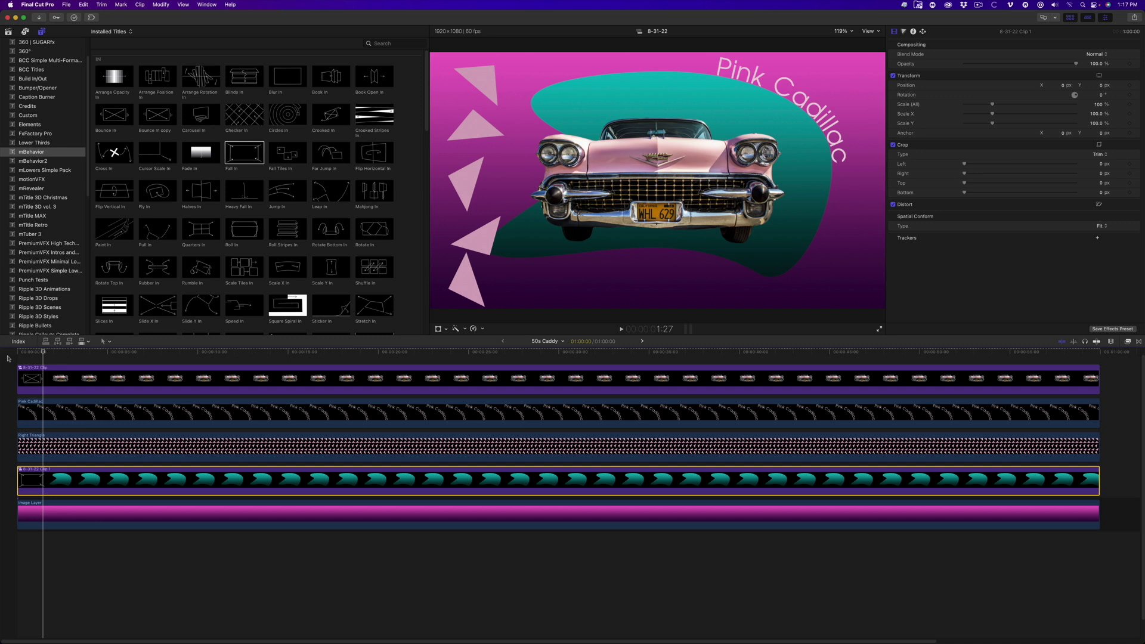
Step: Make the Pink Cadillac text start later and connect a Blur In title above it
{"action": "left_click_drag", "start_coordinate": [18, 353], "coordinate": [28, 354]}
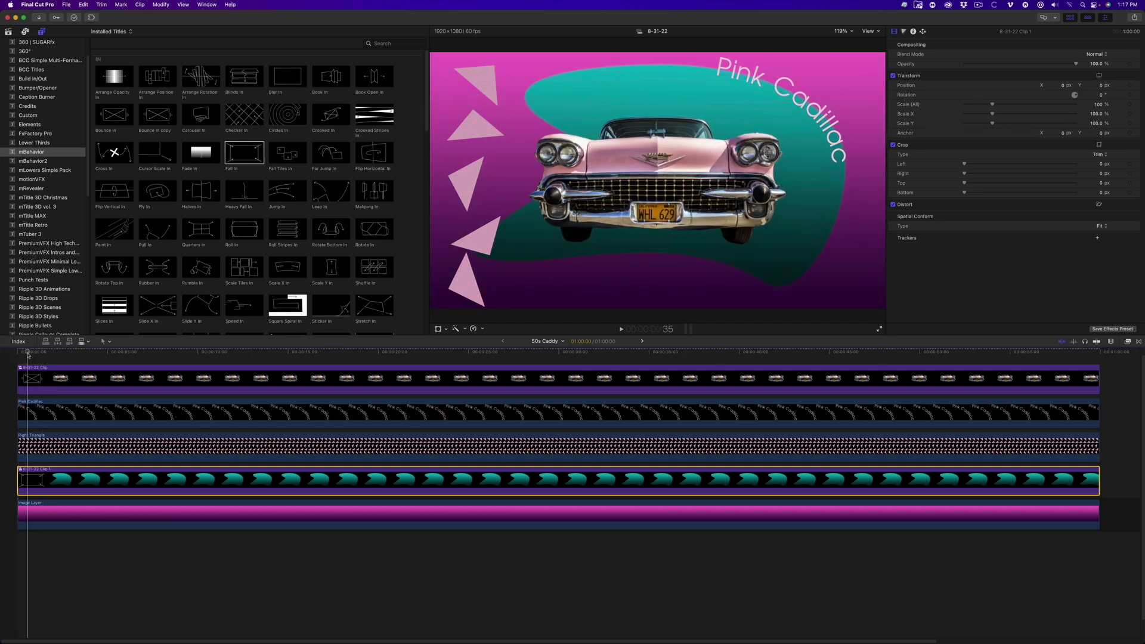
{"action": "left_click_drag", "start_coordinate": [18, 411], "coordinate": [36, 412]}
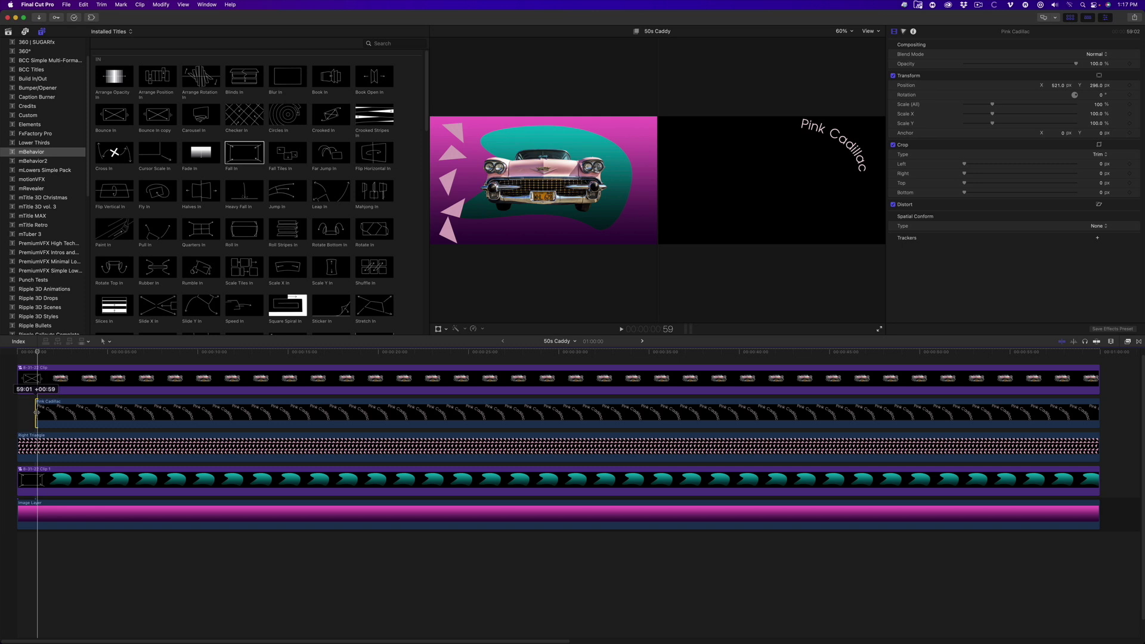
{"action": "left_click", "coordinate": [288, 76]}
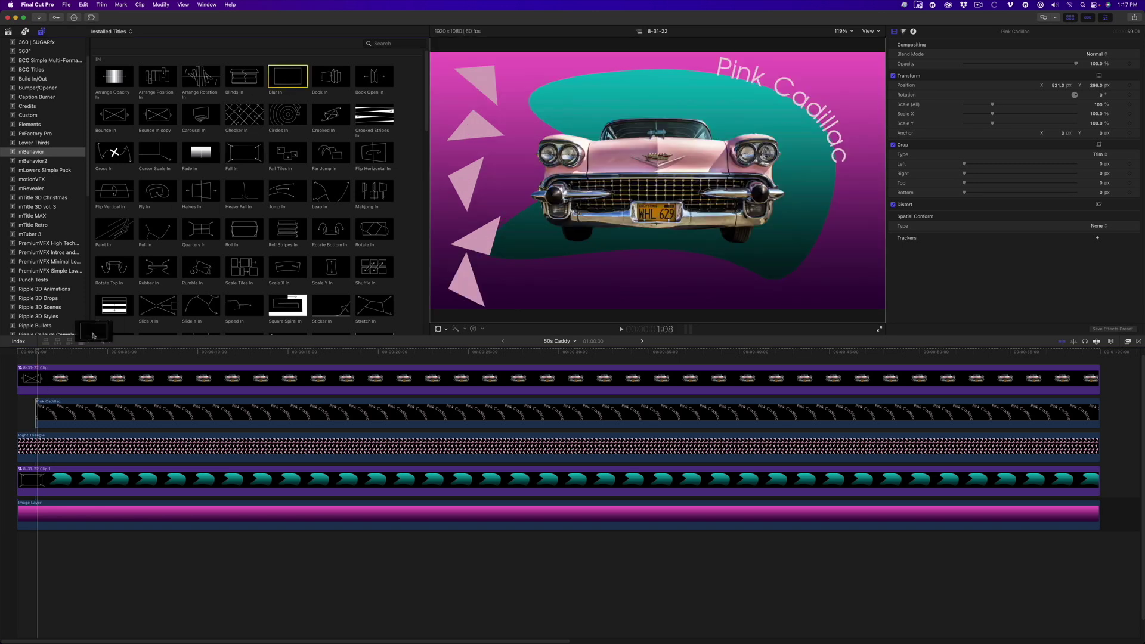
{"action": "key", "text": "q"}
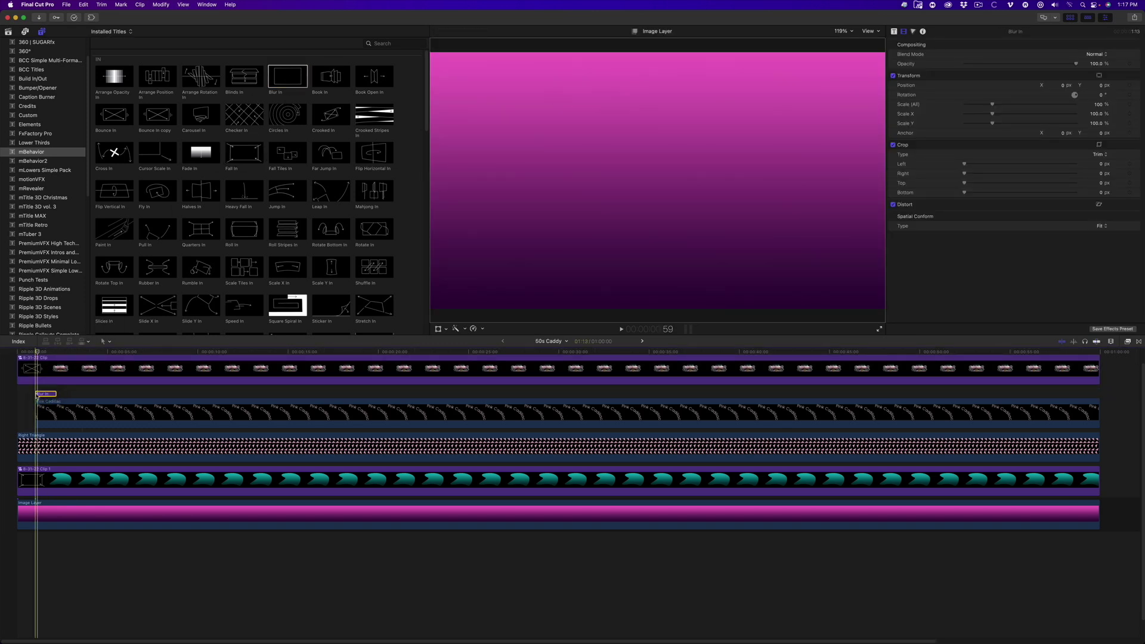
Step: Nest Pink Cadillac and Blur In as compound clip 8-31-22 Clip 2, preview it, then open it
{"action": "left_click", "coordinate": [53, 416], "text": "super"}
{"action": "key", "text": "alt+g"}
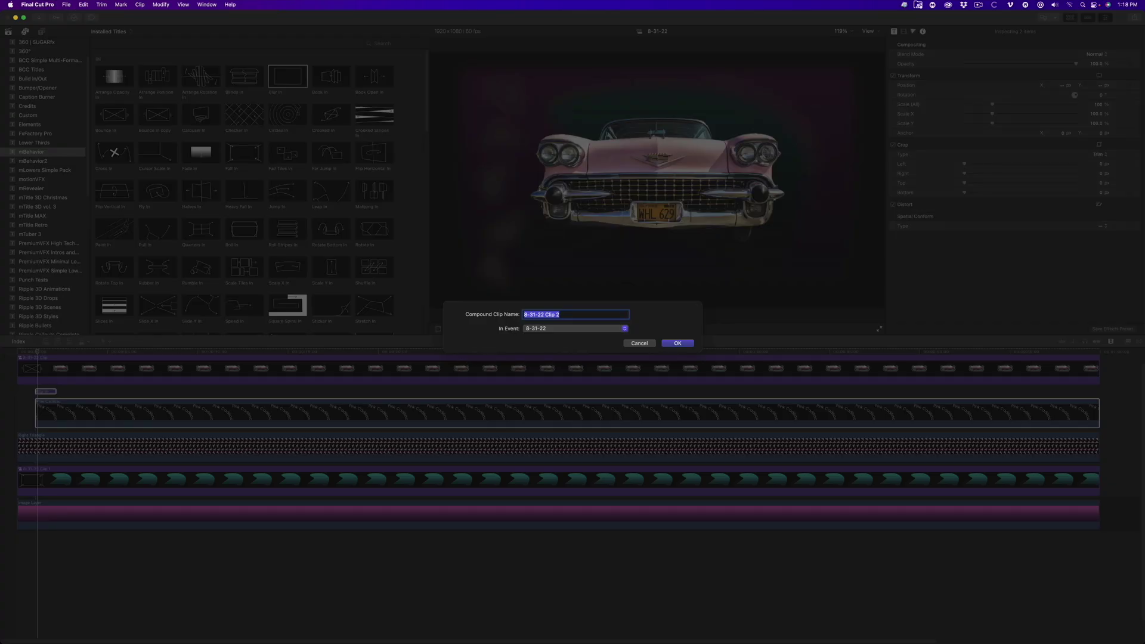
{"action": "key", "text": "Return"}
{"action": "key", "text": "space"}
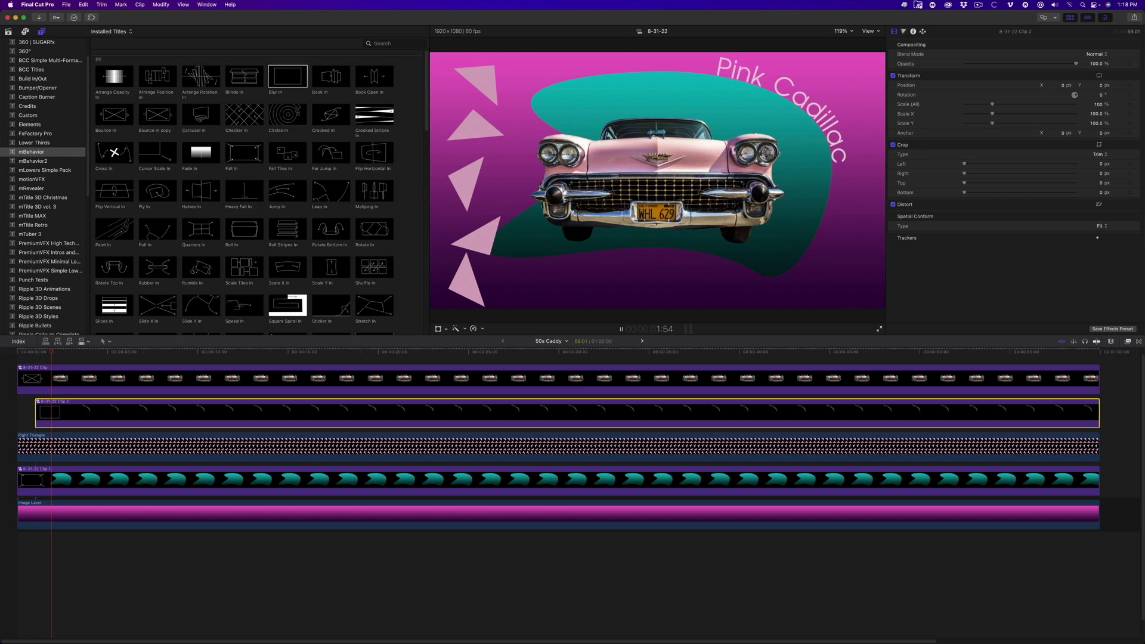
{"action": "key", "text": "space"}
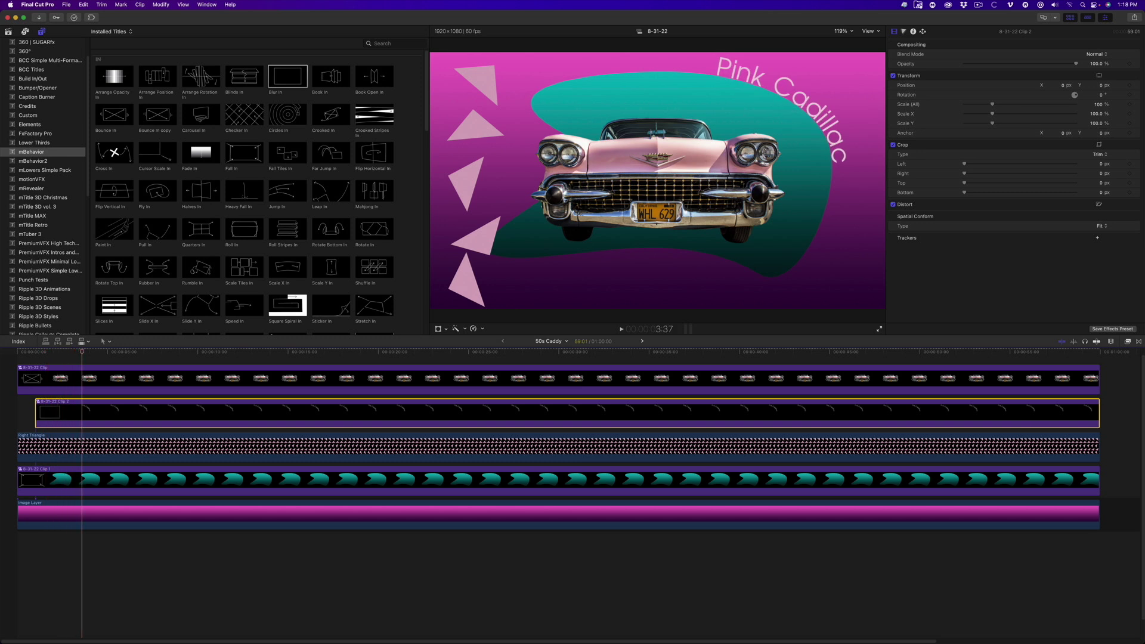
{"action": "double_click", "coordinate": [48, 413]}
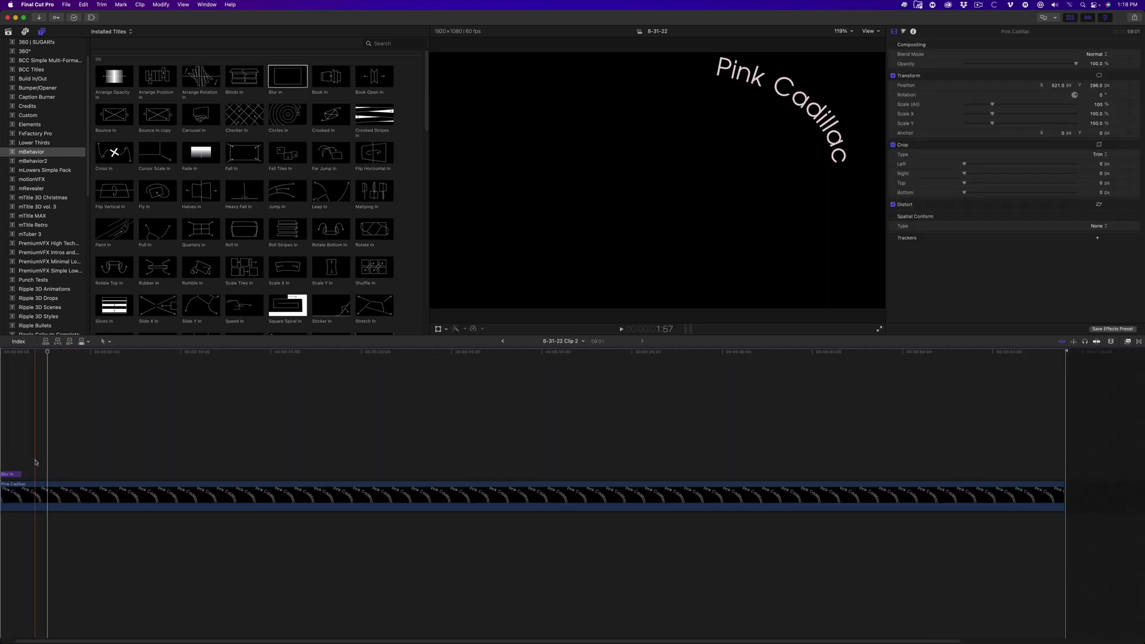
Step: Shorten the Blur In title, return to 50s Caddy, and play the composition from the start
{"action": "left_click_drag", "start_coordinate": [19, 475], "coordinate": [7, 474]}
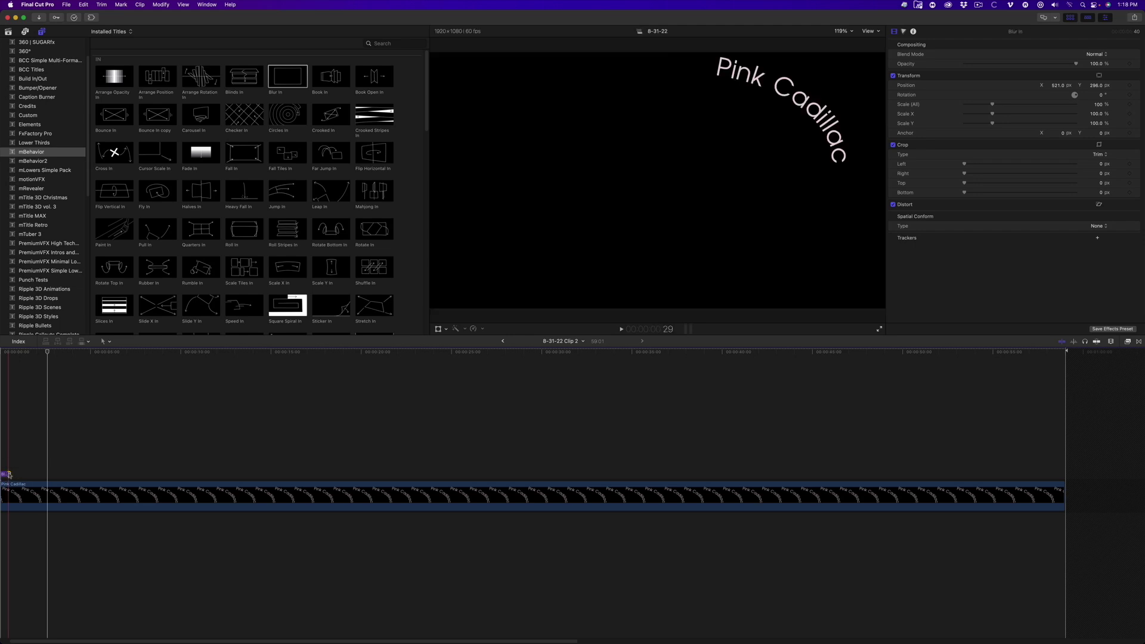
{"action": "left_click", "coordinate": [503, 342]}
{"action": "left_click", "coordinate": [209, 361]}
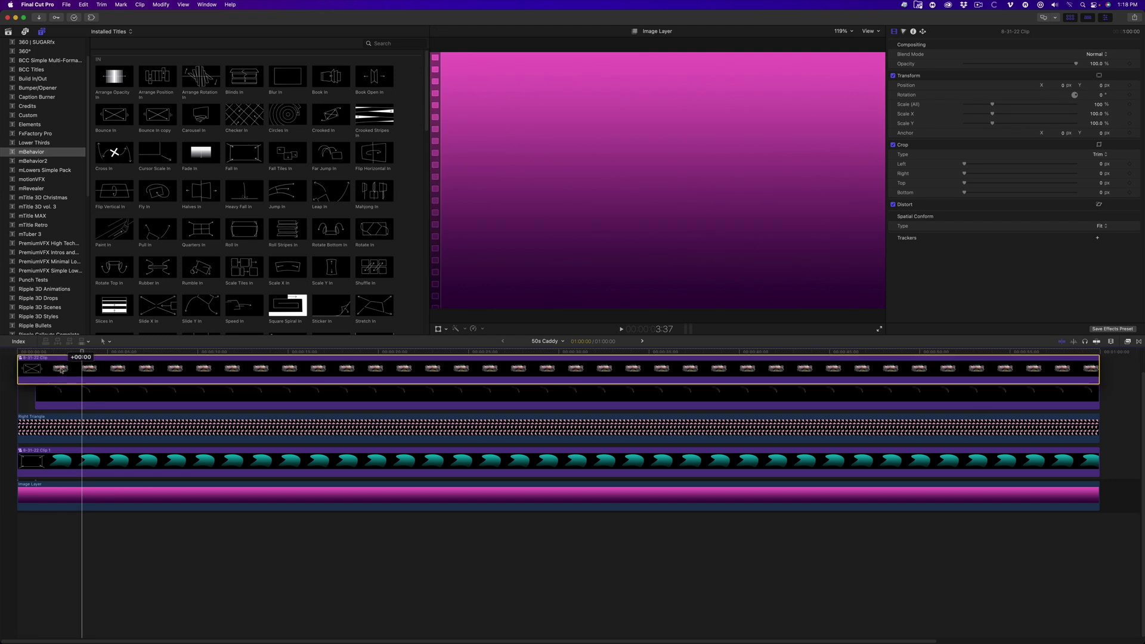
{"action": "left_click", "coordinate": [6, 356]}
{"action": "key", "text": "space"}
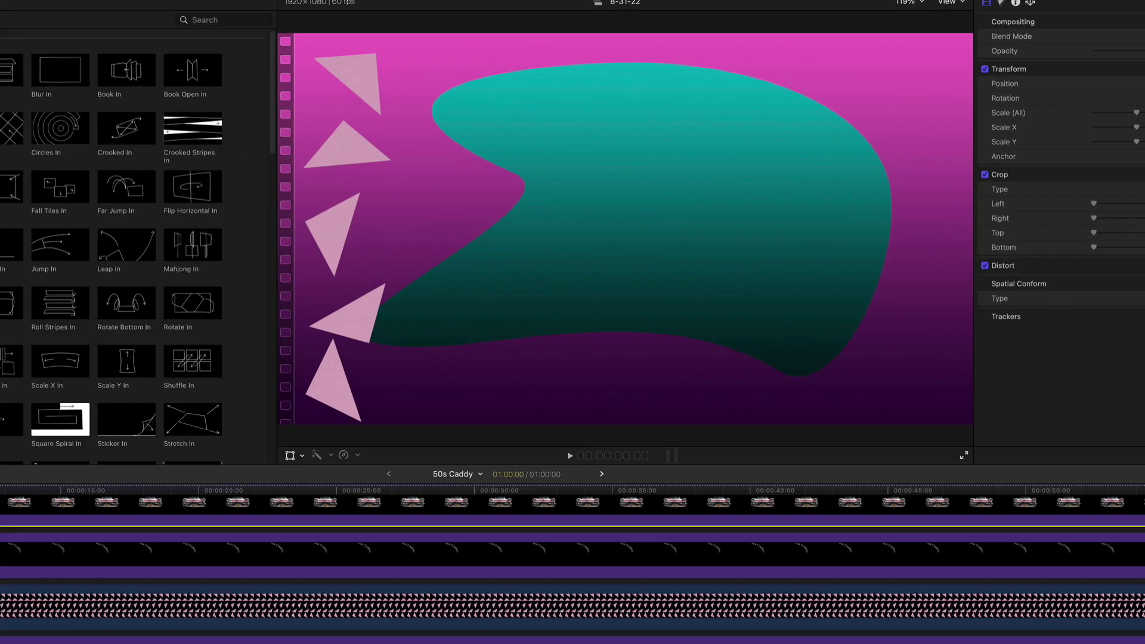